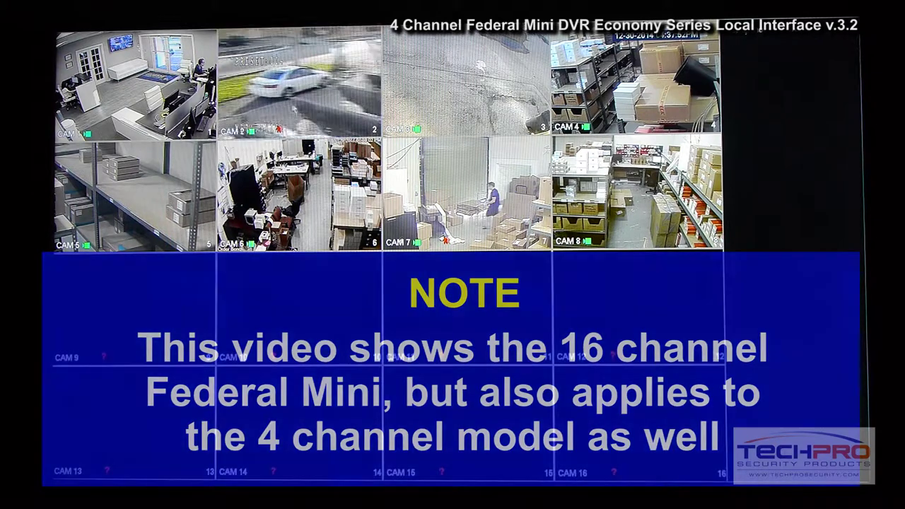
- Switch live view to four cameras, then eight, then back to the 16-camera grid
right_click(293, 103)
mouse_move(322, 116)
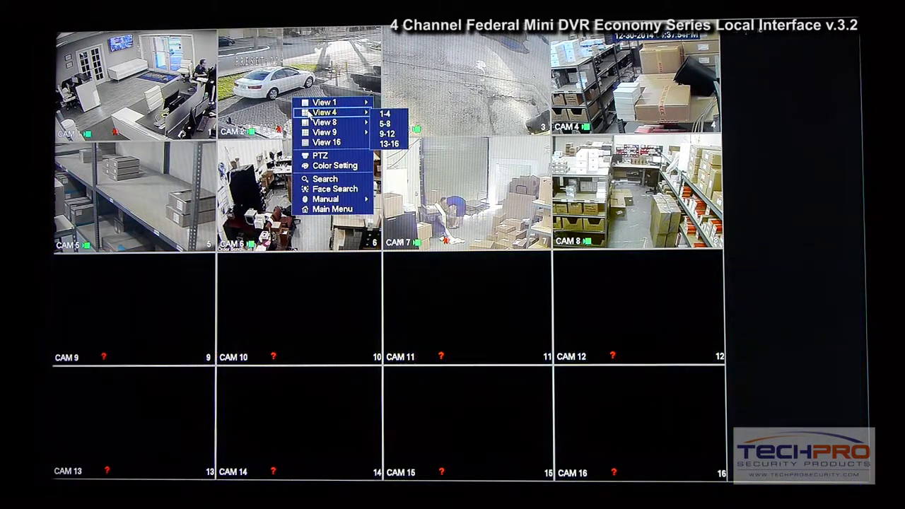
click(385, 113)
right_click(293, 125)
mouse_move(325, 150)
click(379, 155)
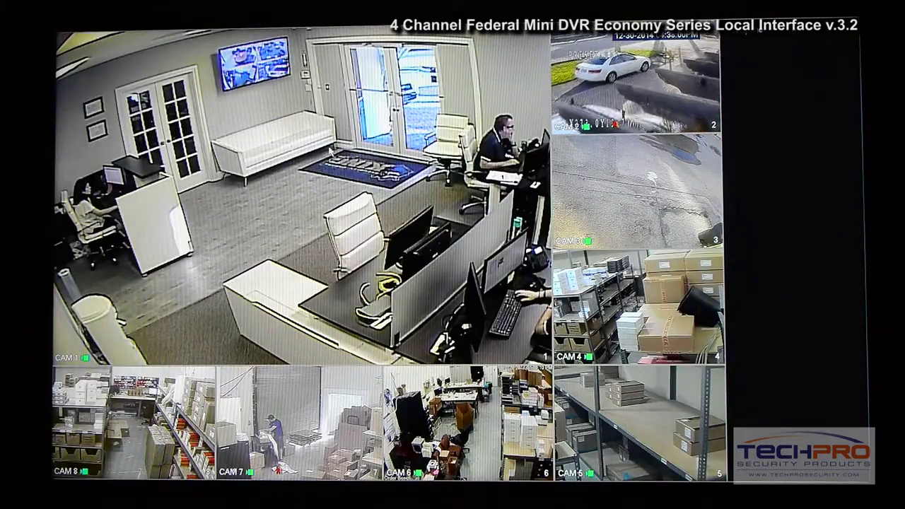
right_click(305, 122)
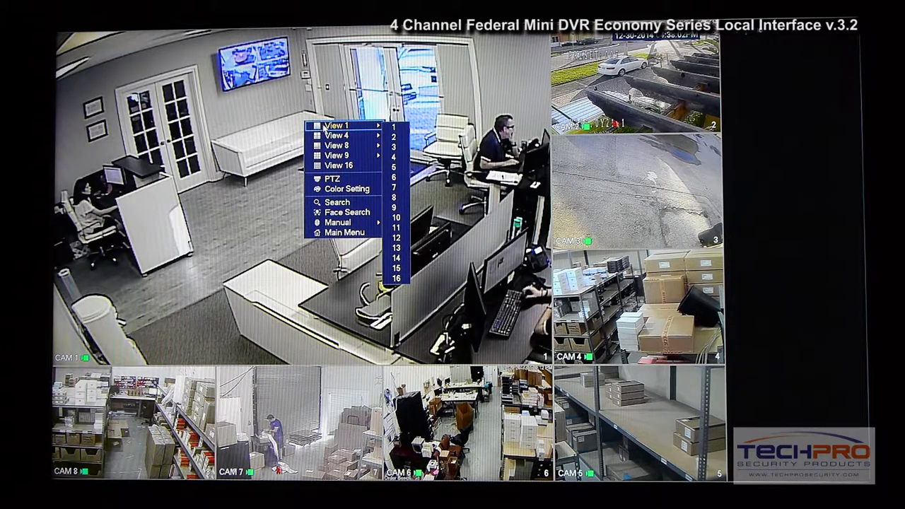
click(338, 166)
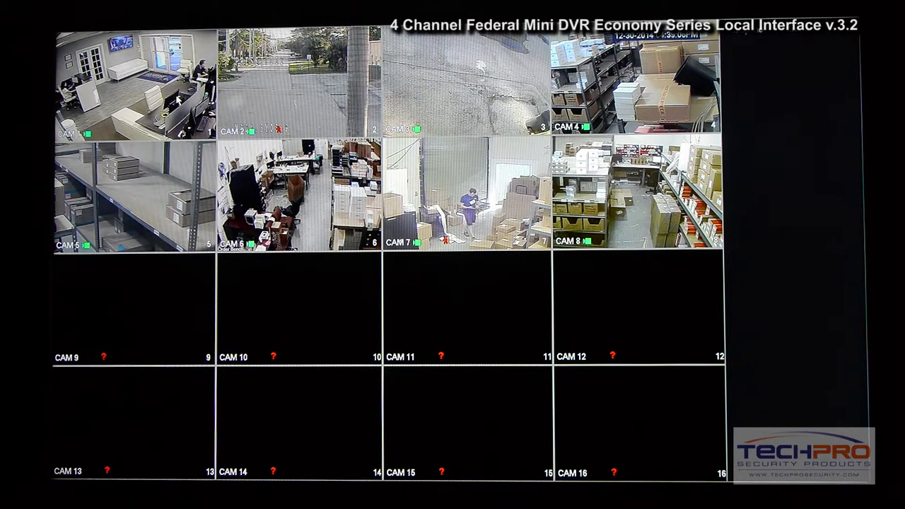
- Open the Main Menu from the quick menu and log in with the account password
right_click(211, 92)
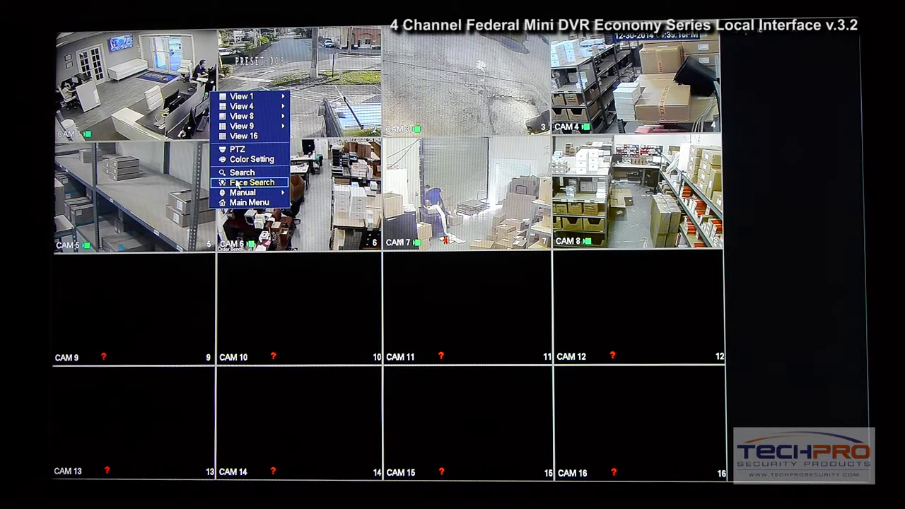
mouse_move(245, 197)
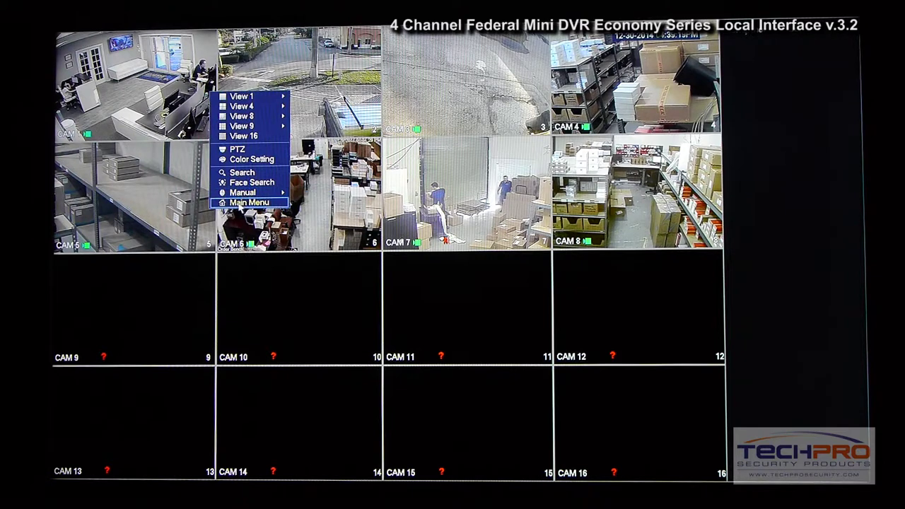
click(243, 203)
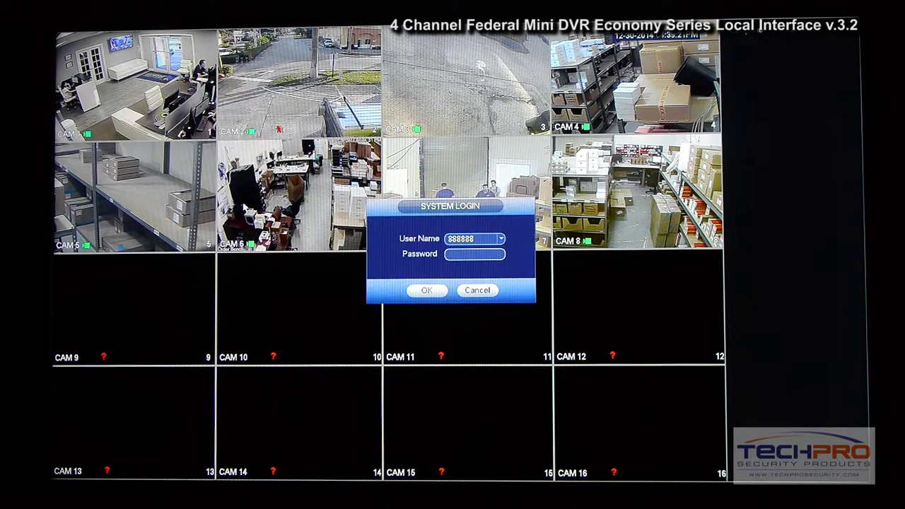
click(449, 255)
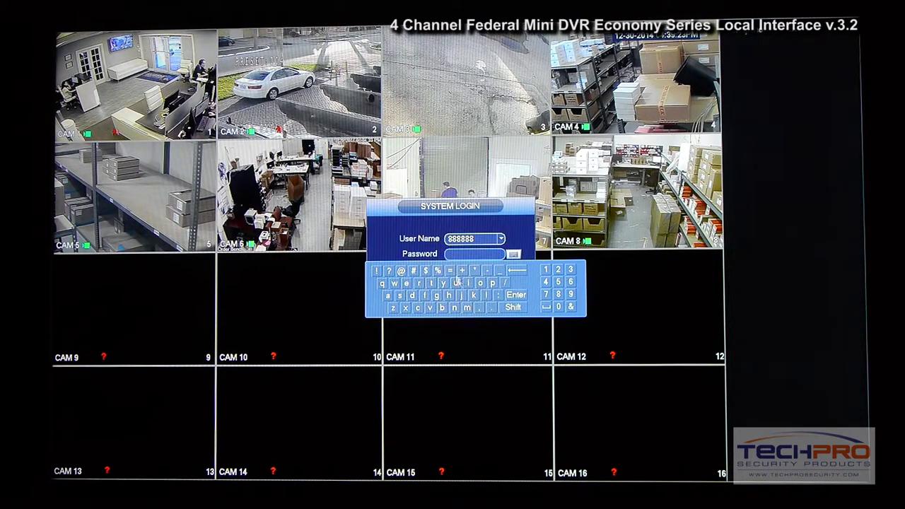
click(558, 296)
click(558, 296)
click(558, 295)
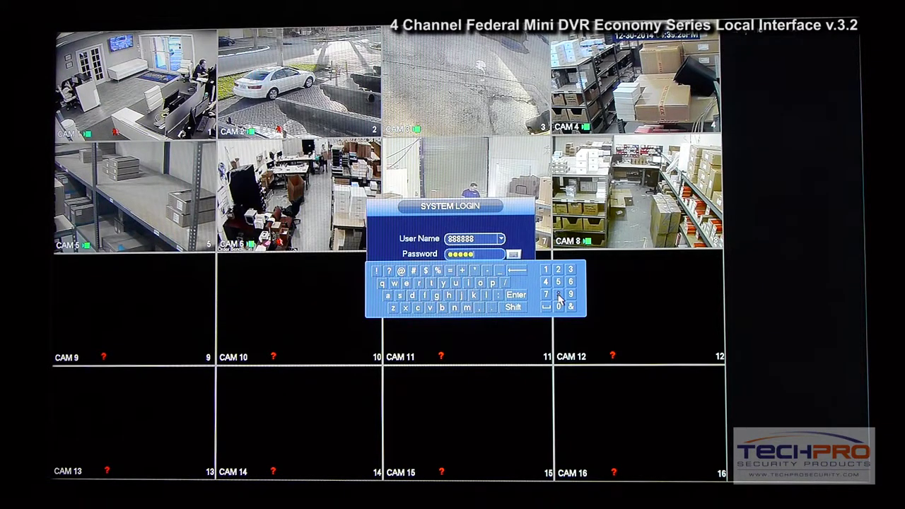
click(513, 295)
click(428, 289)
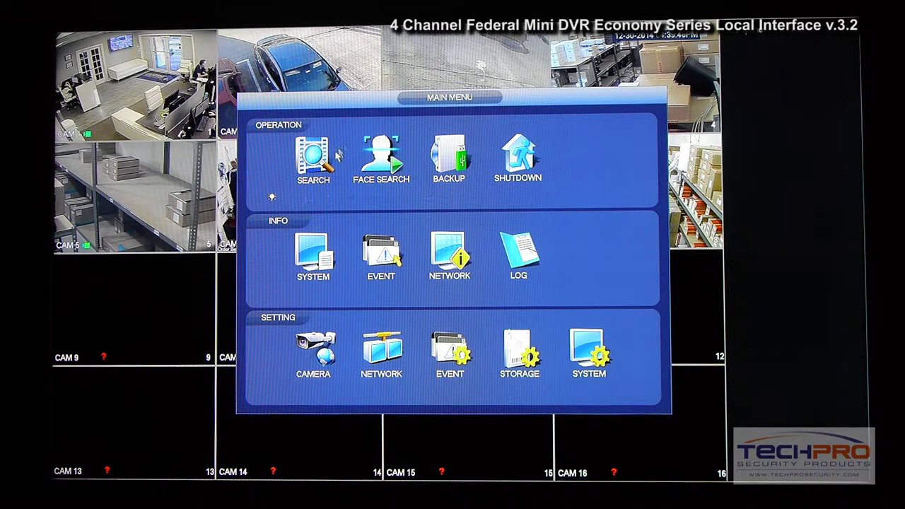
- Open recorded-video Search and select December 30, 2014 on the calendar
click(313, 154)
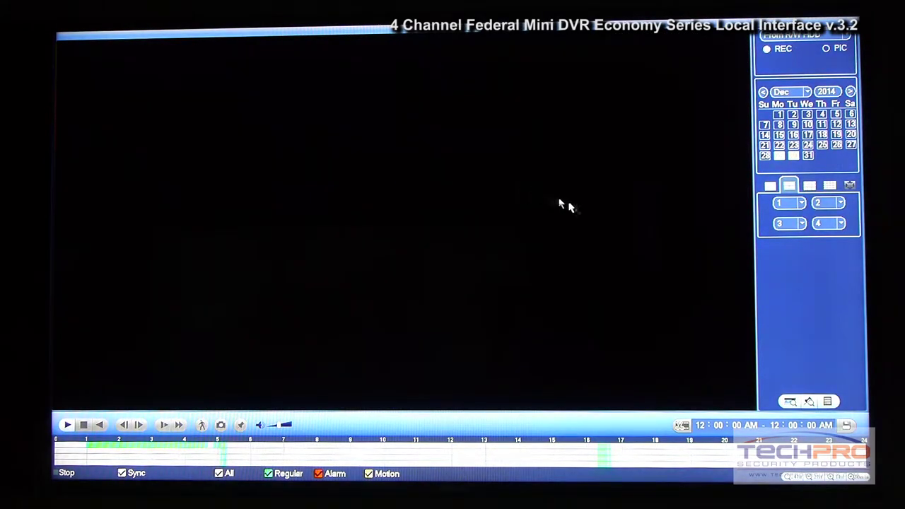
click(781, 161)
click(794, 157)
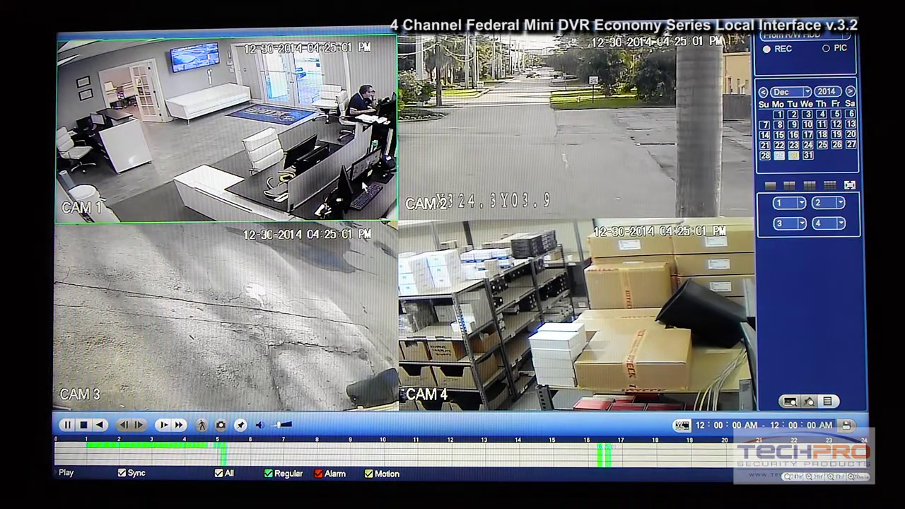
- Show CAM 1 playback full screen, then return to the four-camera playback view
double_click(316, 160)
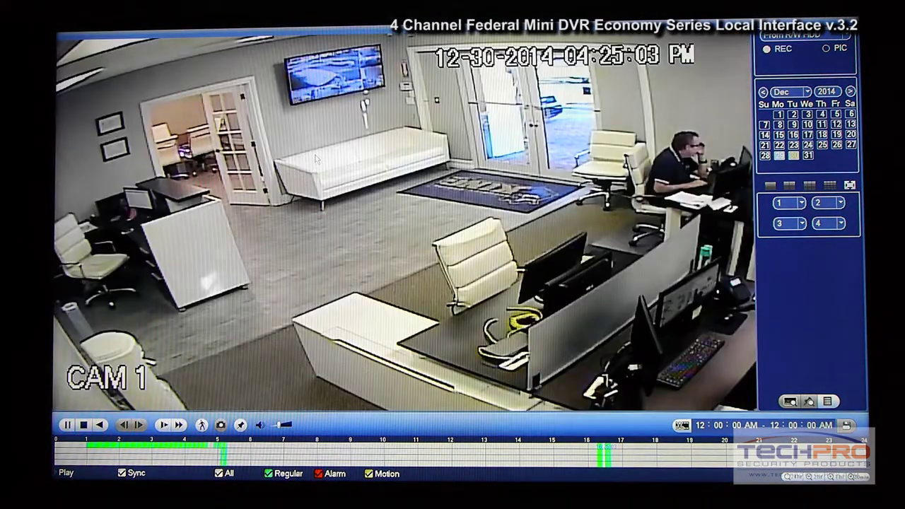
double_click(338, 192)
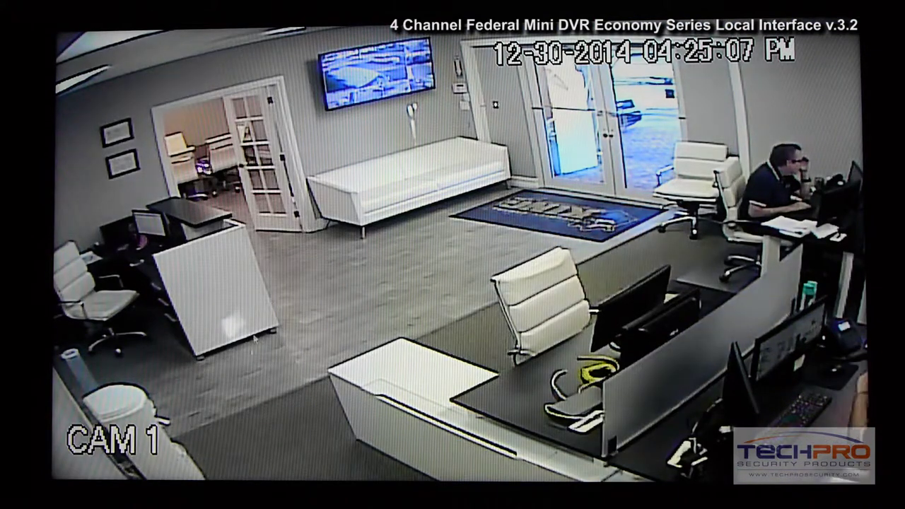
mouse_move(225, 428)
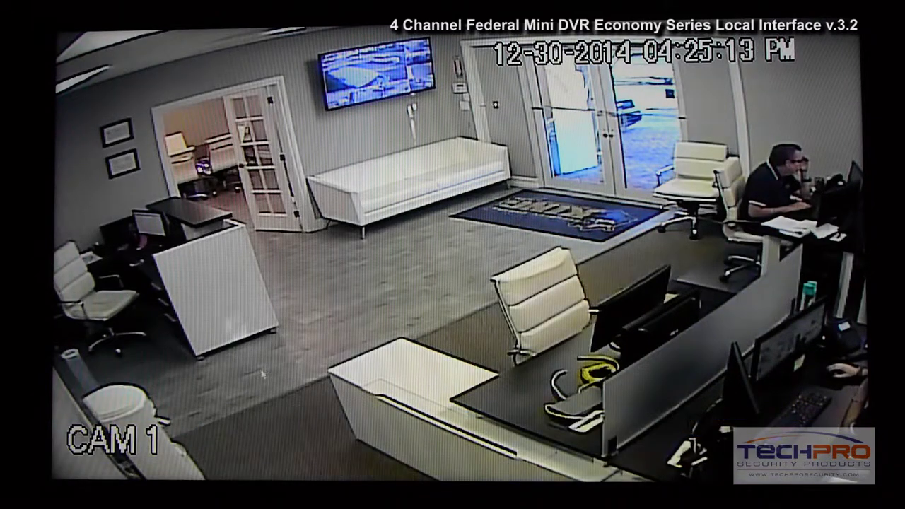
double_click(261, 296)
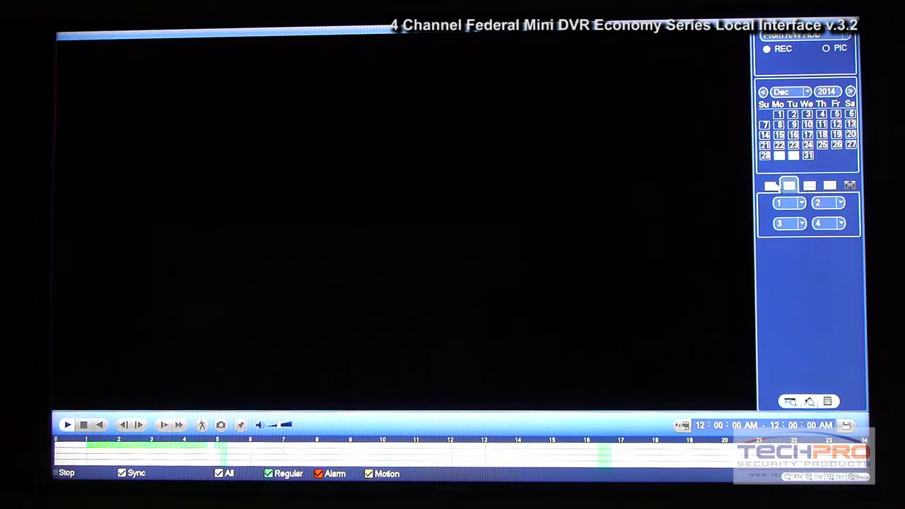
- Play channel 1 alone from about 4:23 PM, smart-search the left doorway area, then exit
click(770, 185)
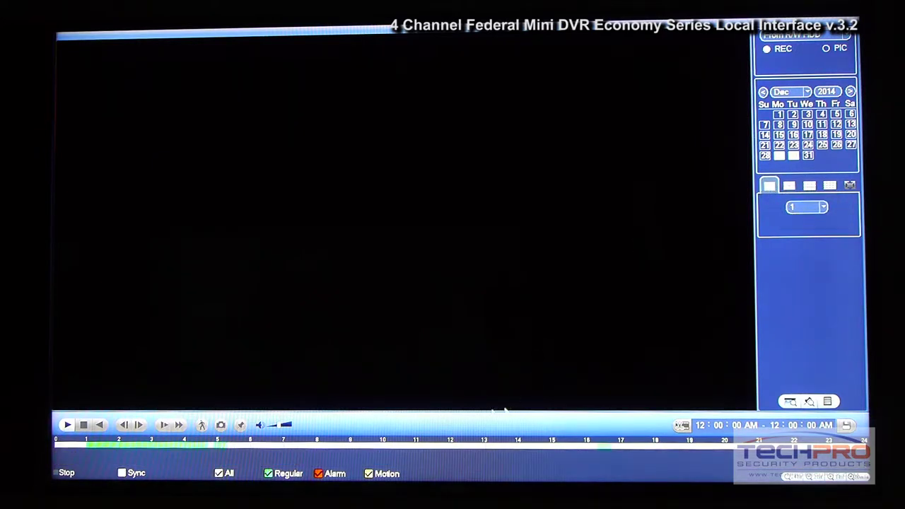
click(603, 450)
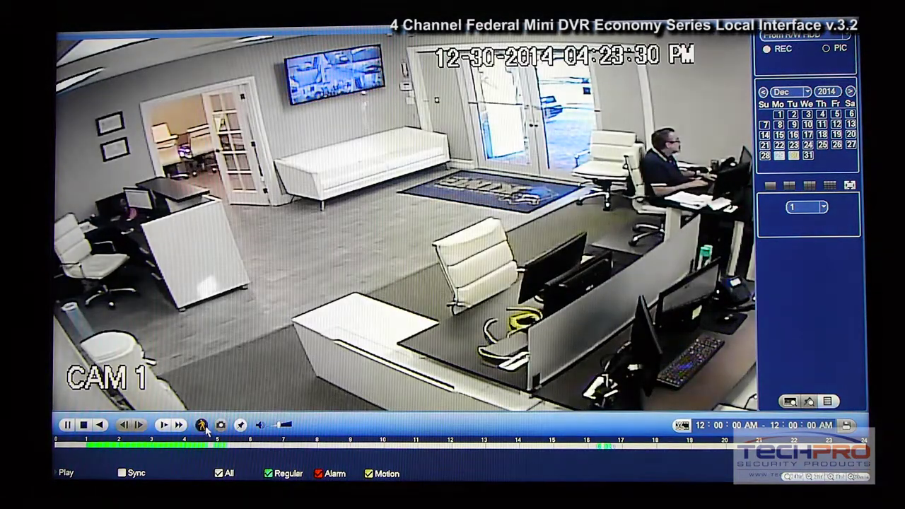
click(202, 425)
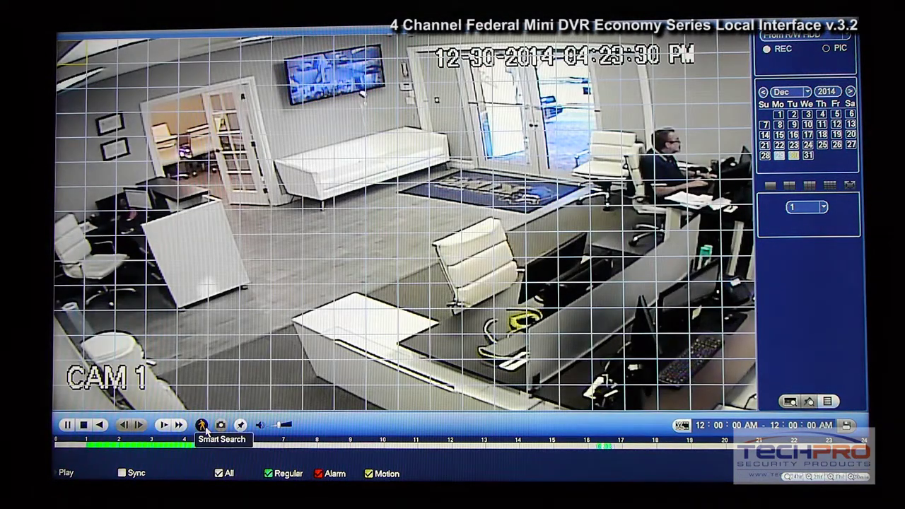
drag(150, 113, 298, 256)
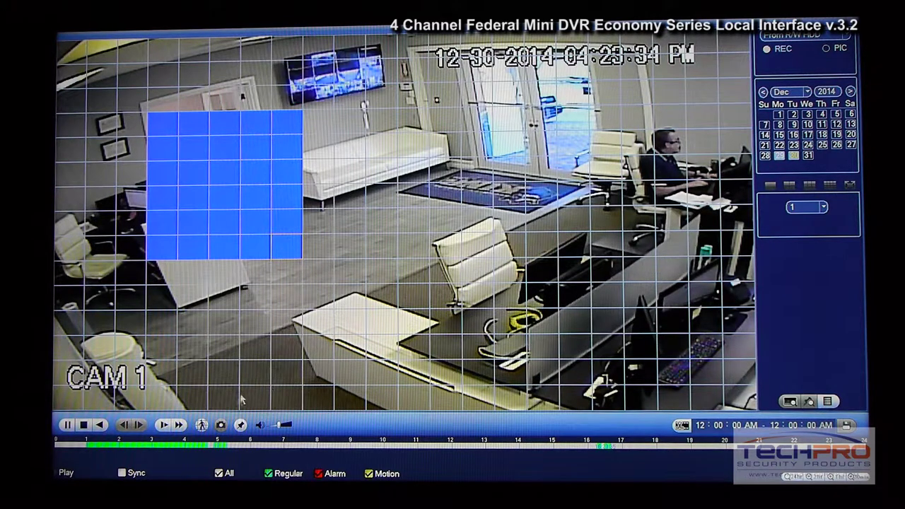
click(201, 425)
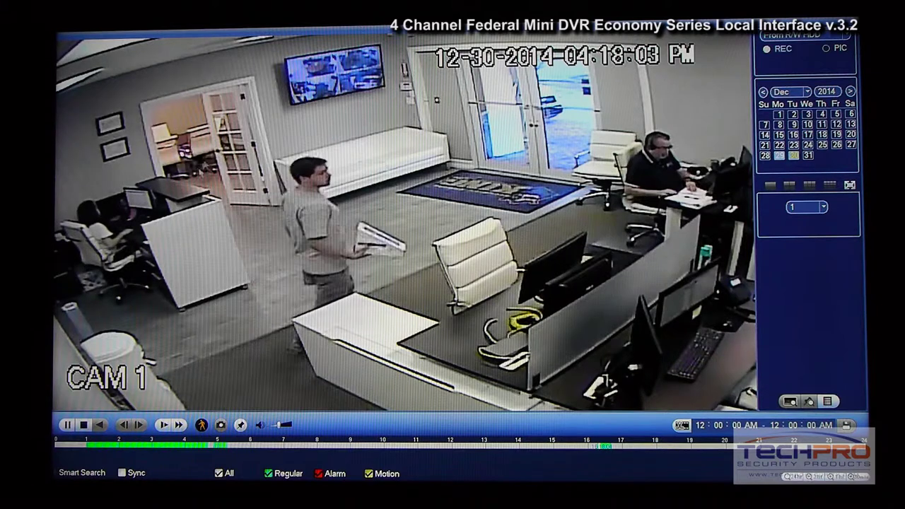
right_click(230, 161)
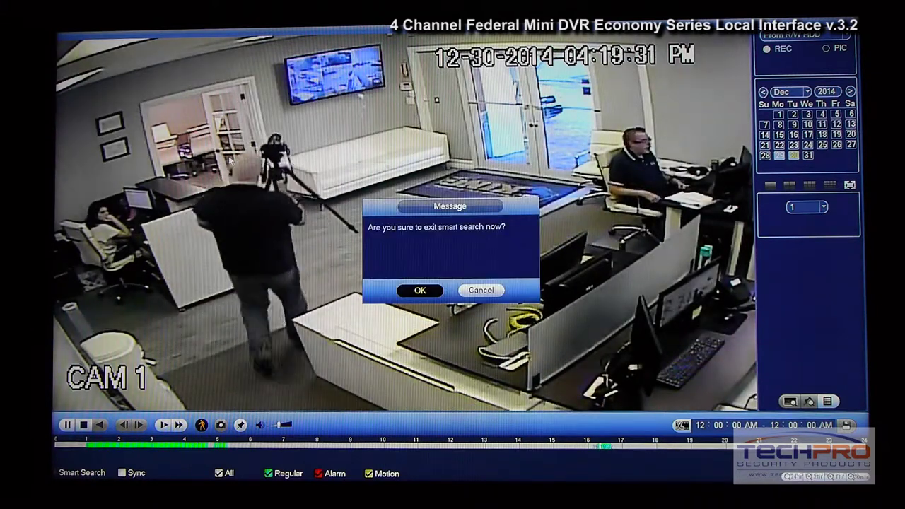
click(402, 287)
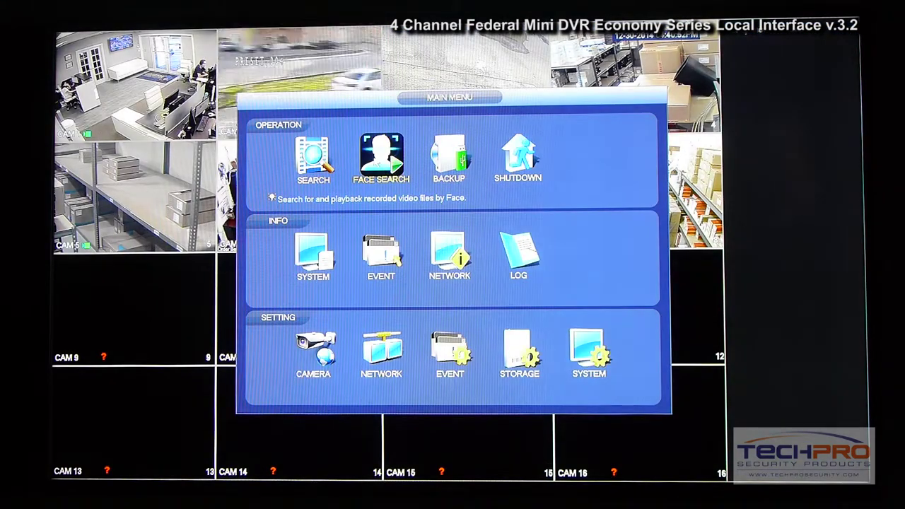
click(373, 157)
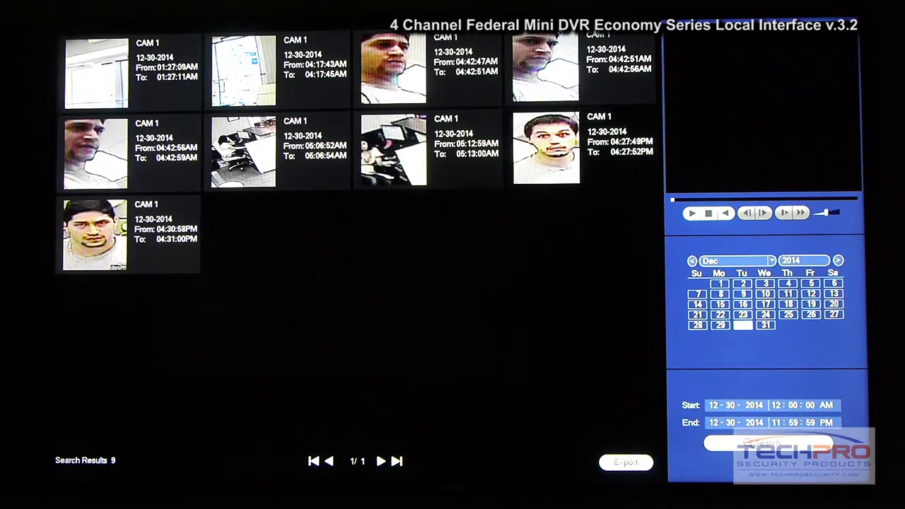
- Preview CAM 1 face-match clips, including one full screen, then close the results
double_click(549, 145)
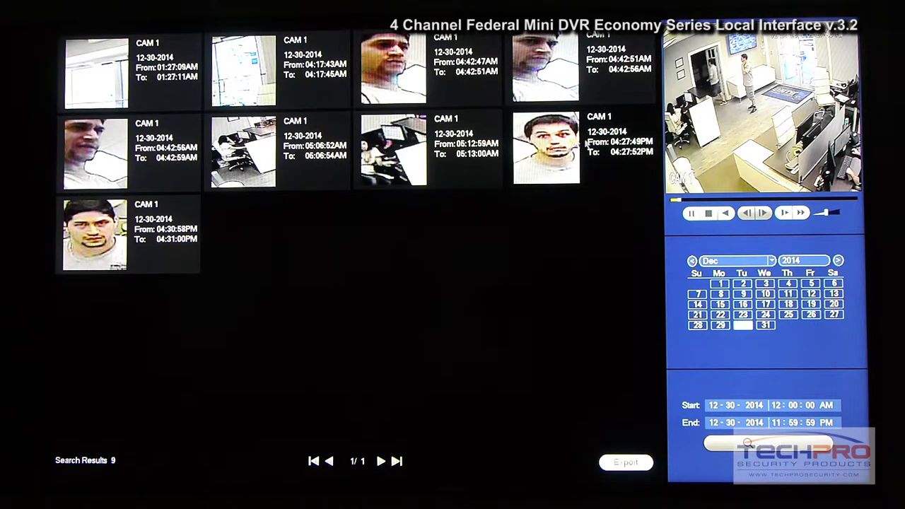
double_click(763, 124)
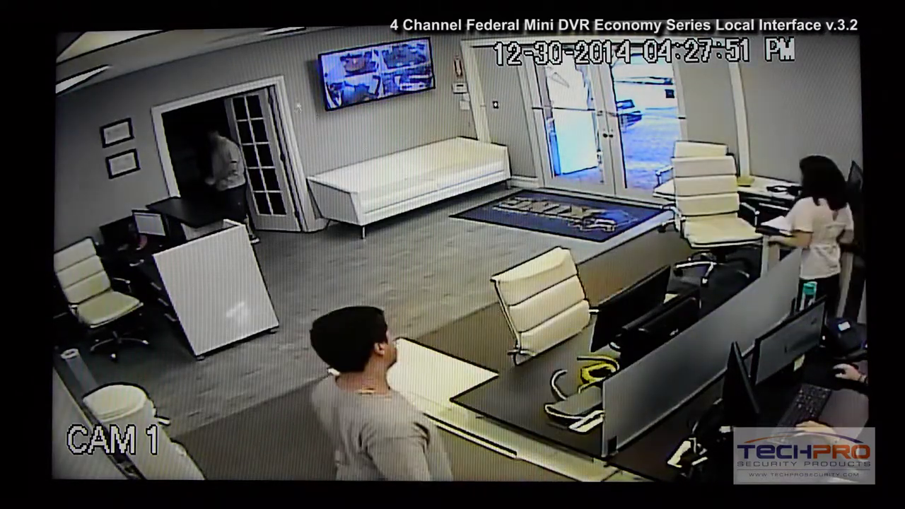
double_click(278, 83)
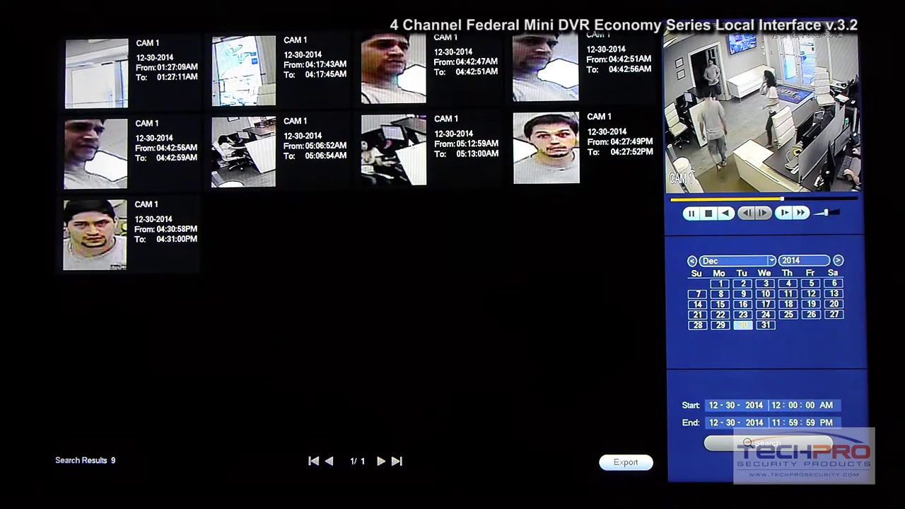
click(388, 82)
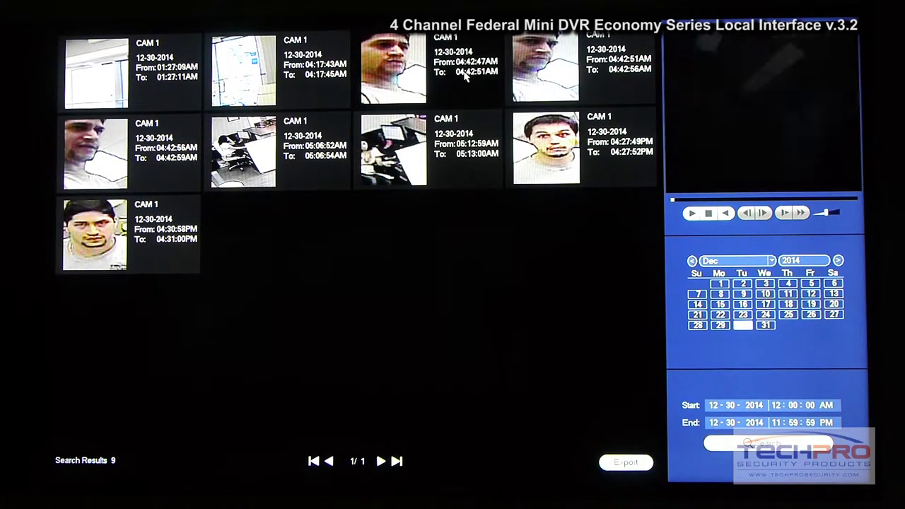
right_click(356, 134)
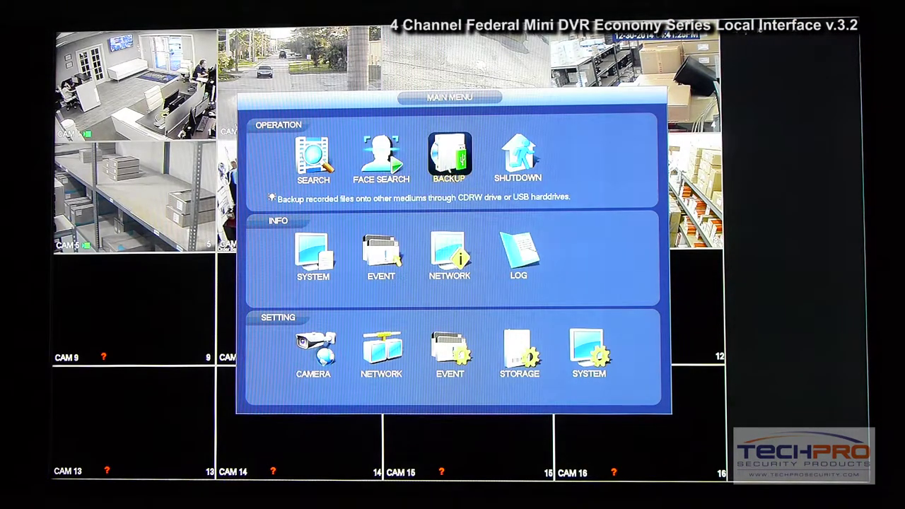
- Open and close Backup and Shutdown, then open Info to see the 74.47 GB HDD
click(440, 157)
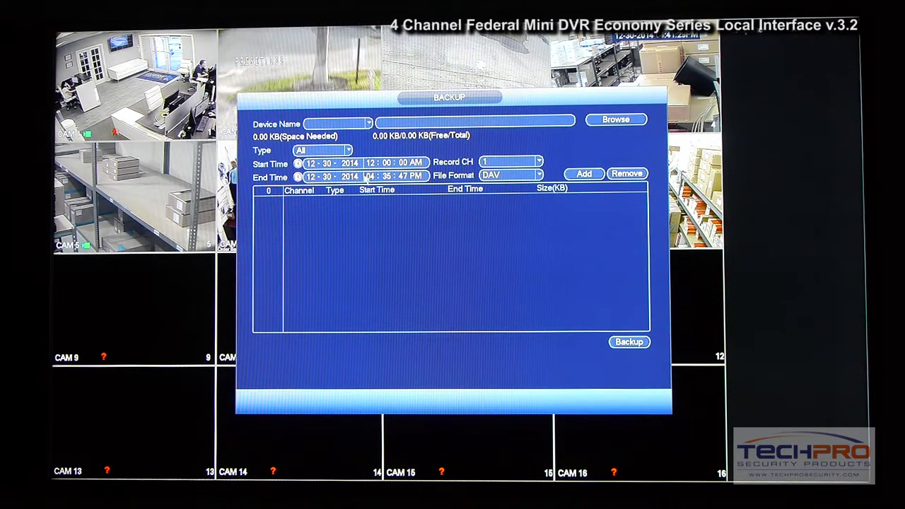
right_click(400, 209)
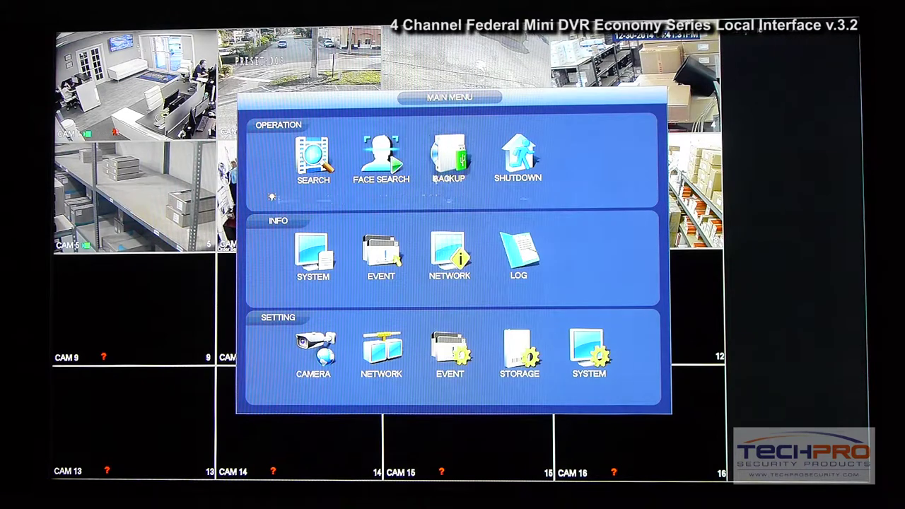
click(519, 150)
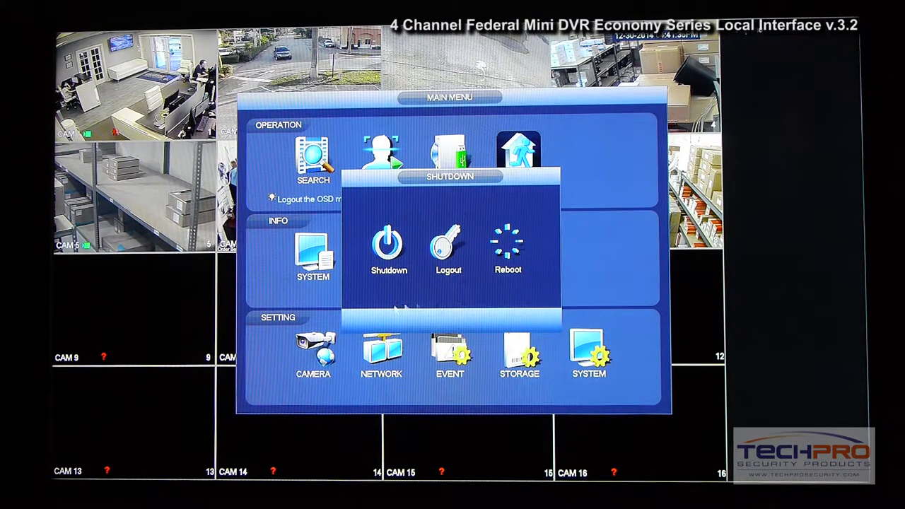
right_click(326, 318)
click(313, 259)
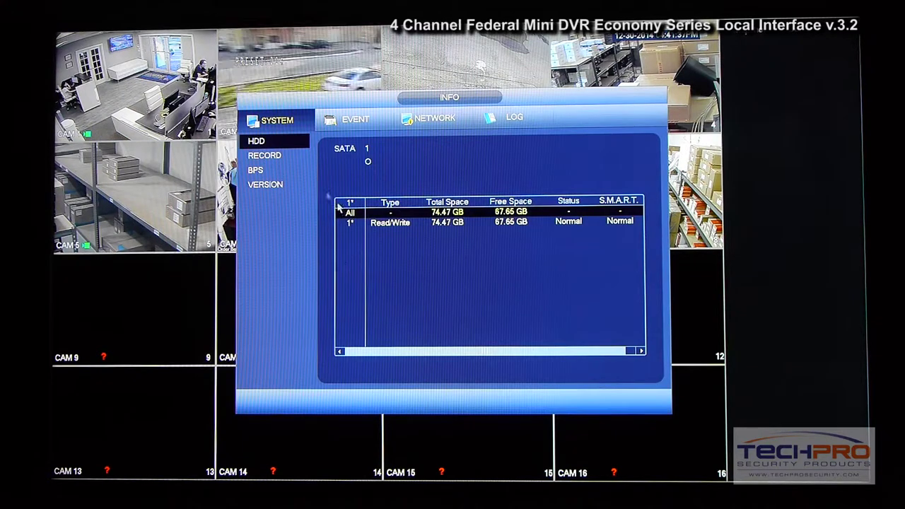
- Review the Record, BPS and Version info pages and the Event status tab
click(263, 156)
click(258, 174)
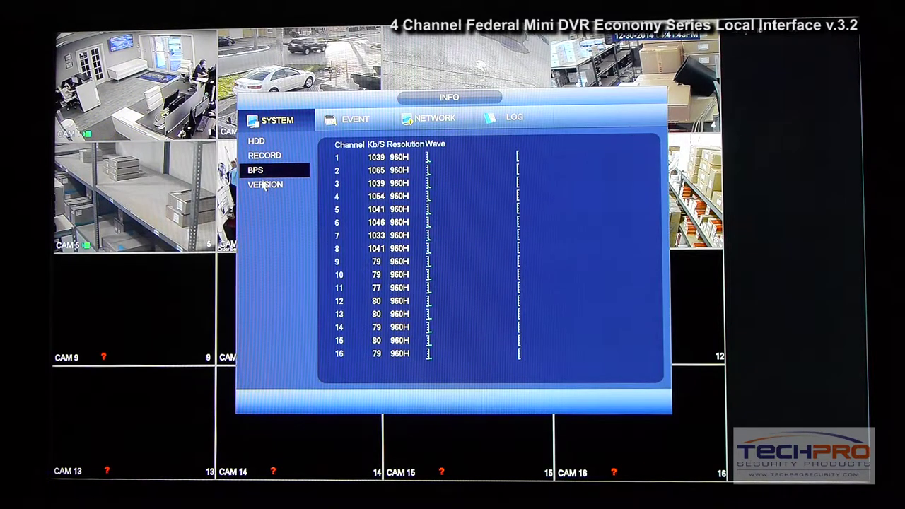
click(263, 187)
click(348, 121)
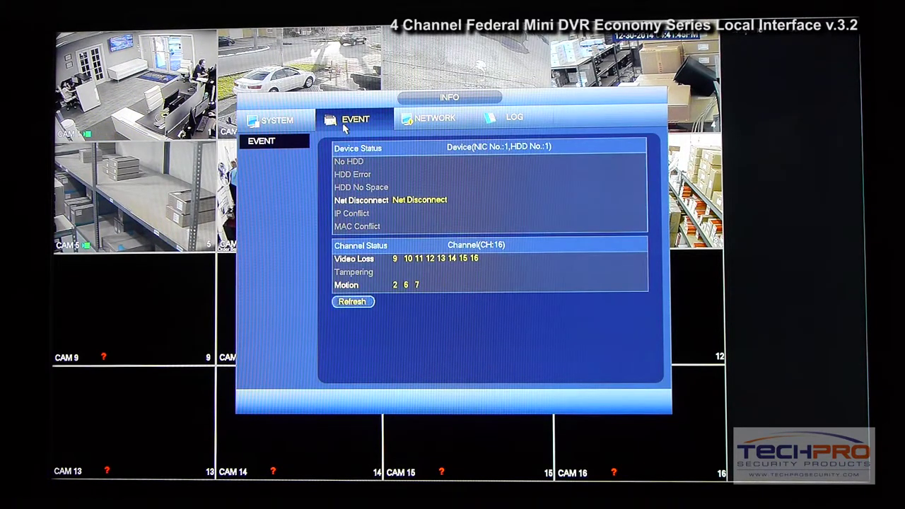
- Check the Network tab's load graph and test page, then view the 75-entry log
click(418, 118)
click(260, 159)
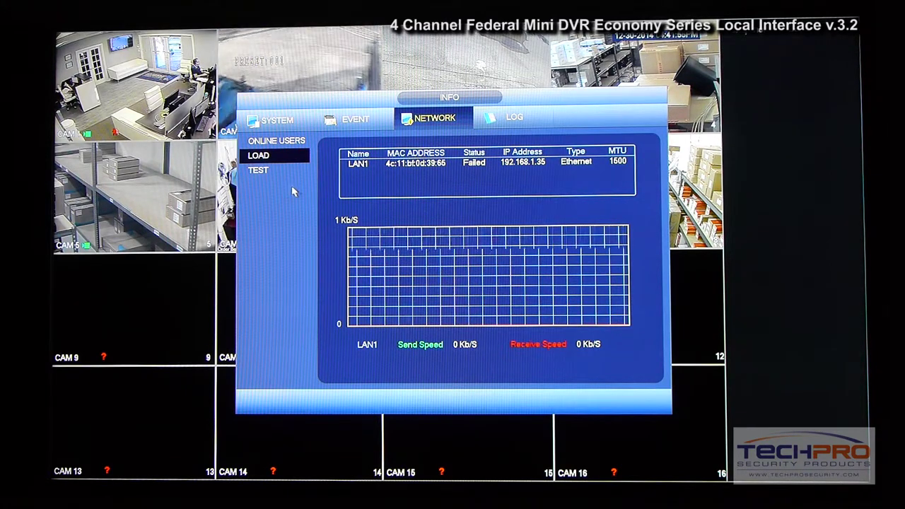
click(259, 170)
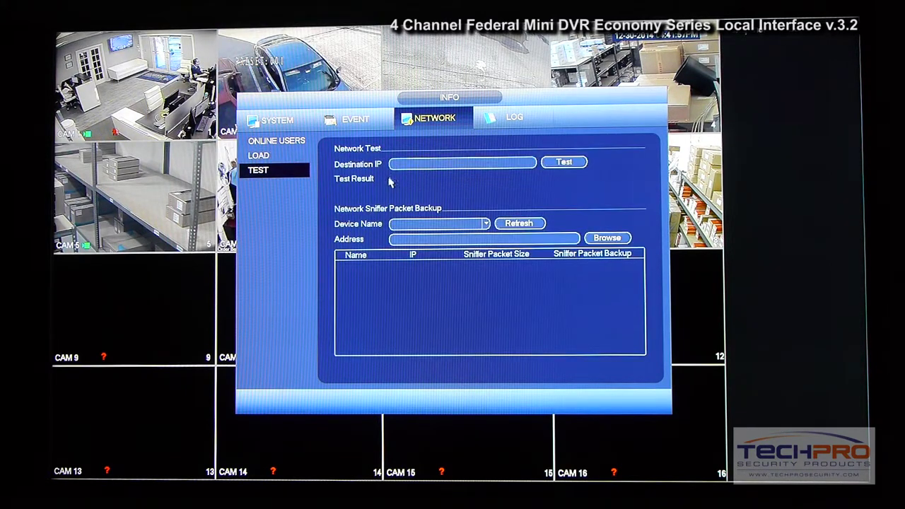
click(423, 164)
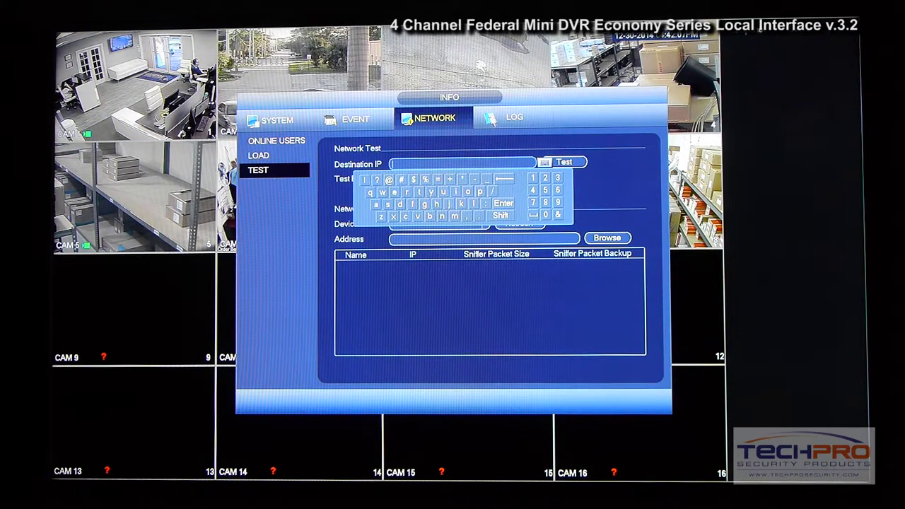
right_click(495, 120)
click(494, 120)
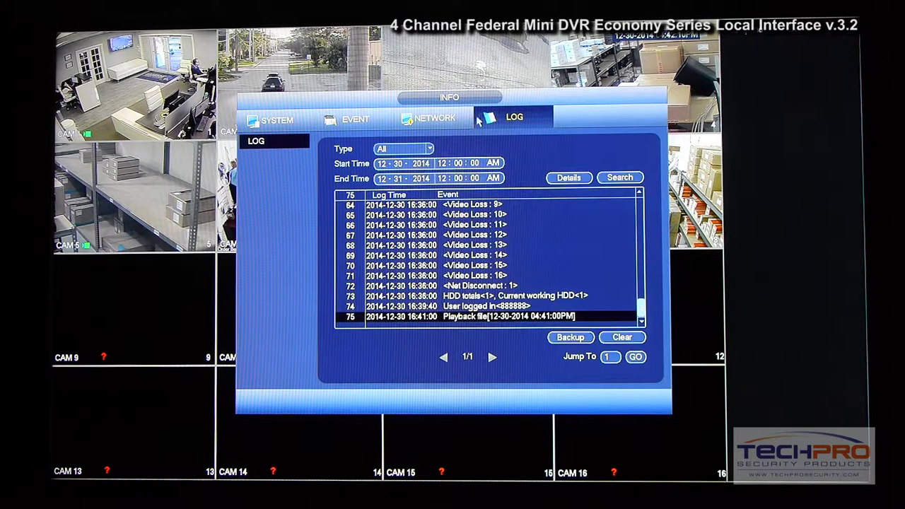
- Filter the log to Config entries and inspect the Save PTZ Config details
click(393, 150)
click(387, 181)
click(620, 177)
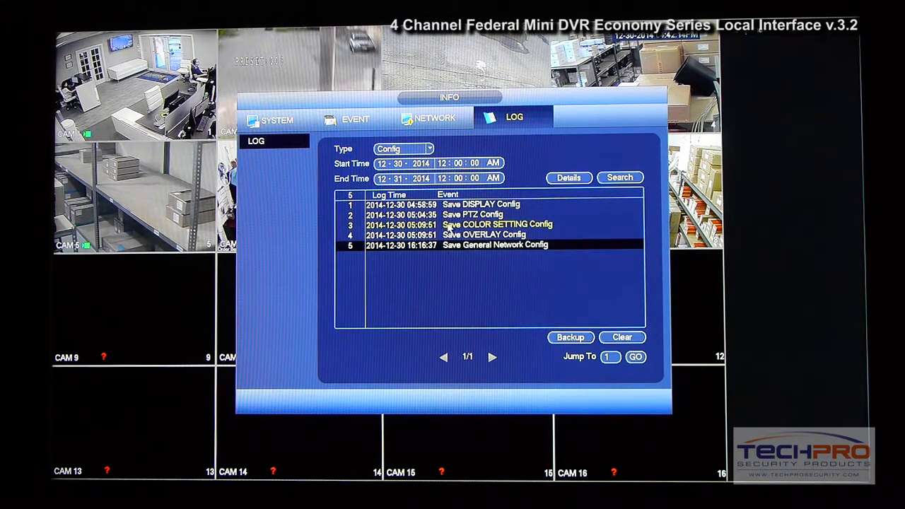
double_click(445, 215)
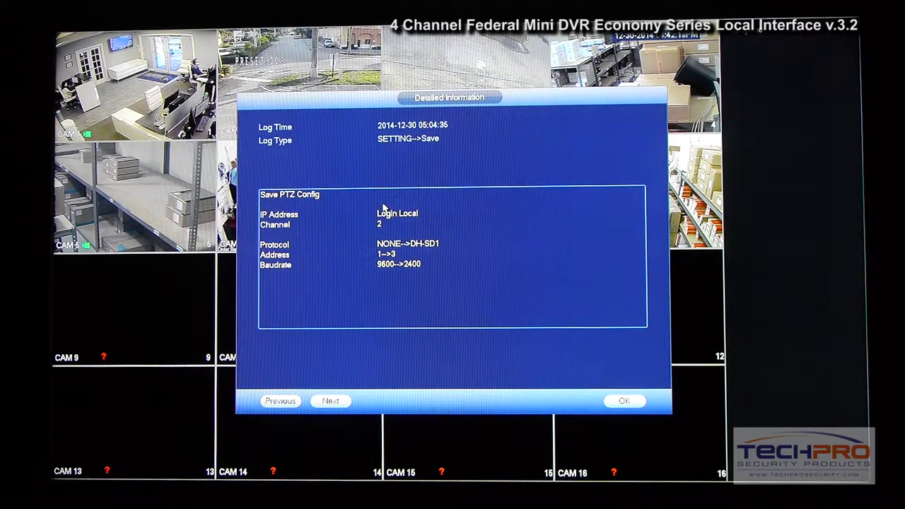
right_click(325, 181)
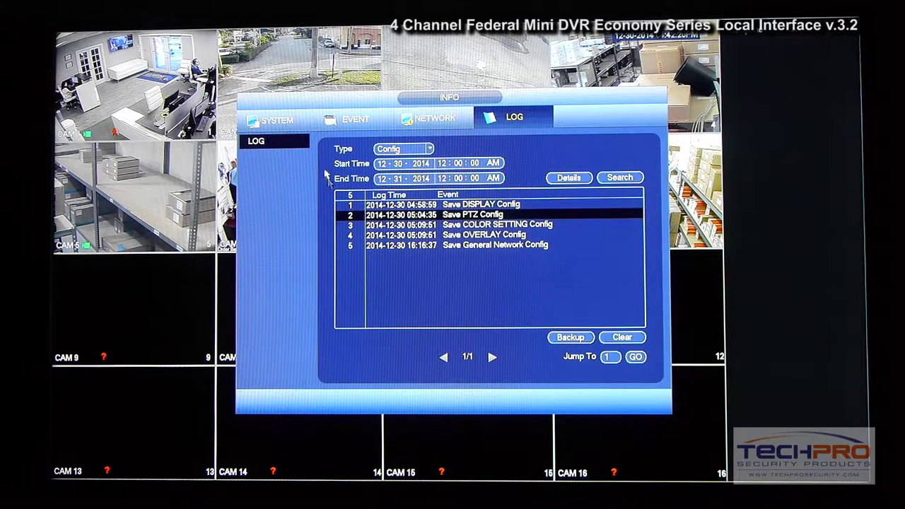
right_click(276, 145)
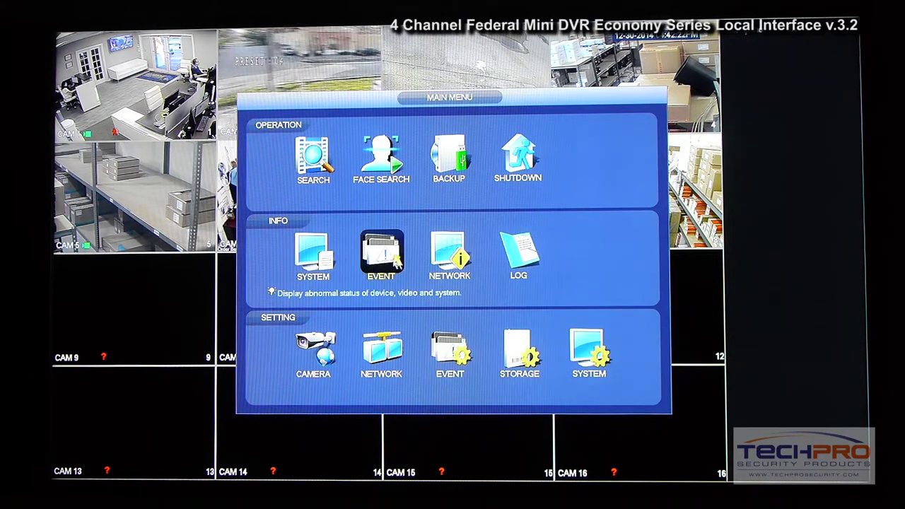
- Browse the Info event, network, log and version tabs, then return to the Main Menu
click(312, 256)
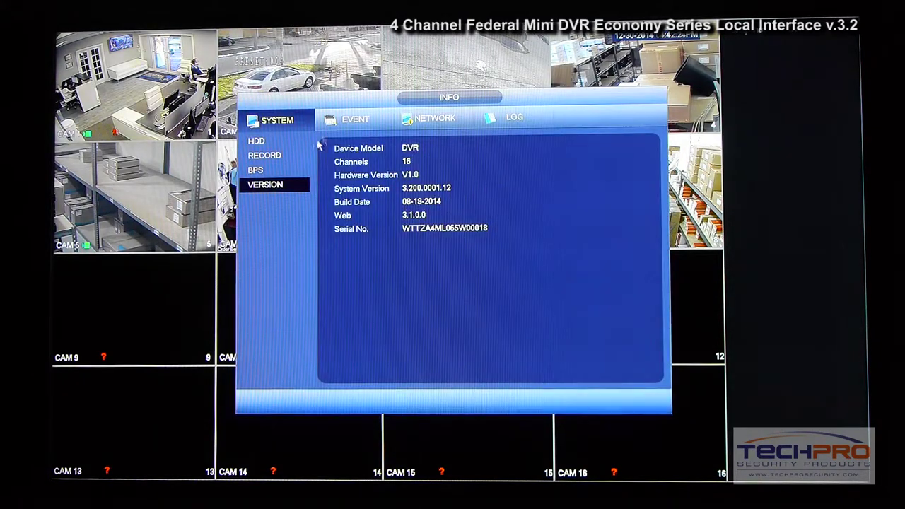
click(330, 122)
click(428, 118)
click(502, 118)
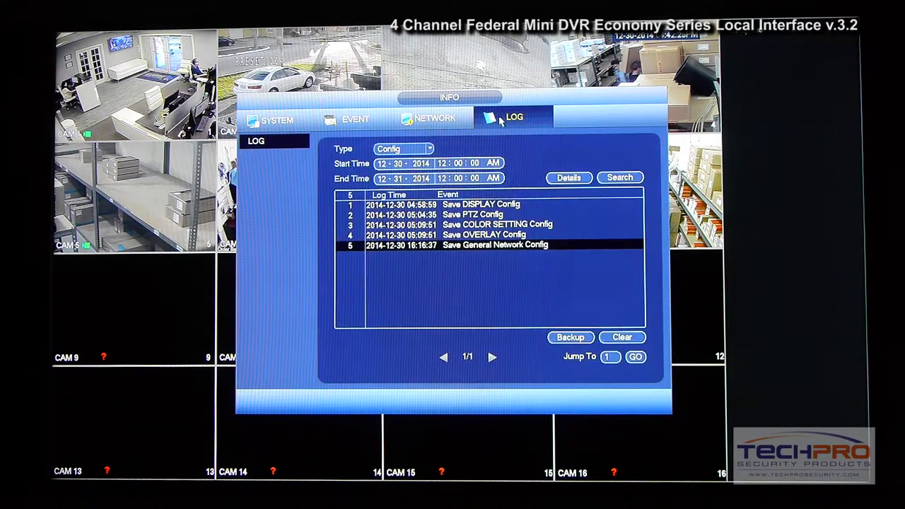
click(279, 120)
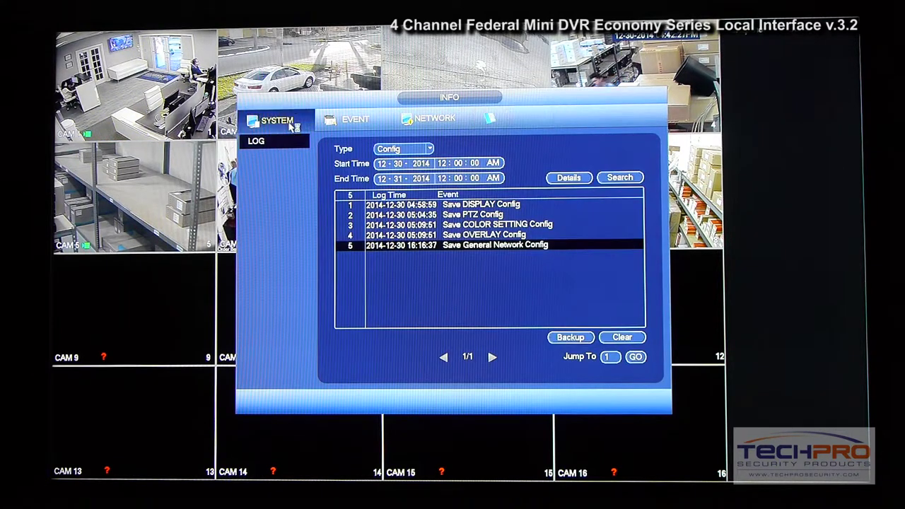
right_click(347, 122)
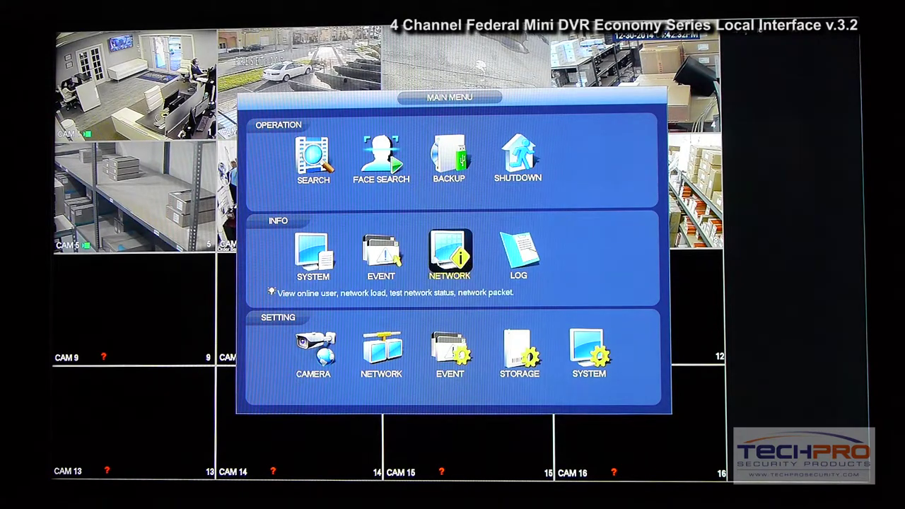
click(449, 253)
scroll(357, 125, up, 2)
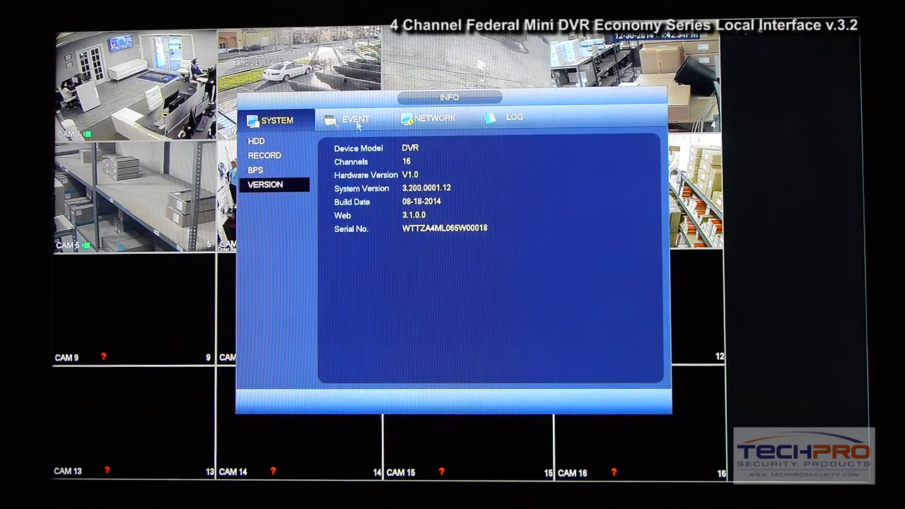
click(480, 123)
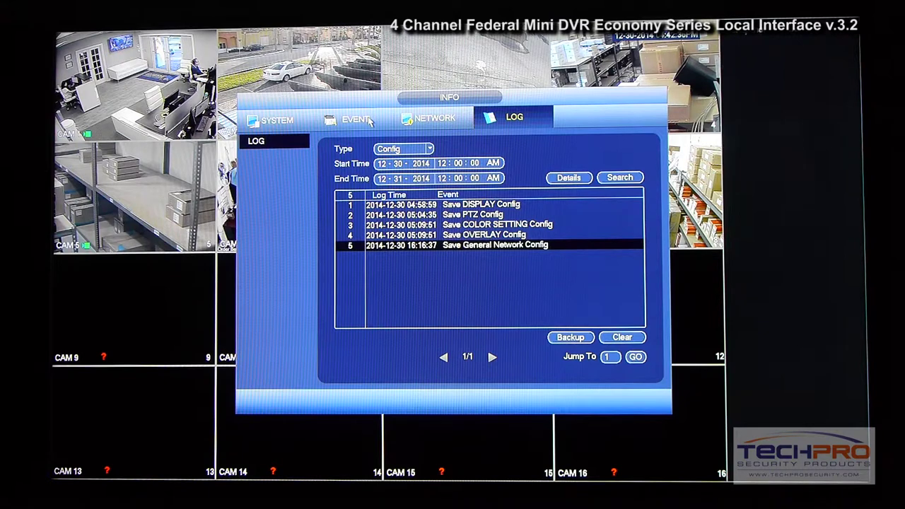
right_click(316, 132)
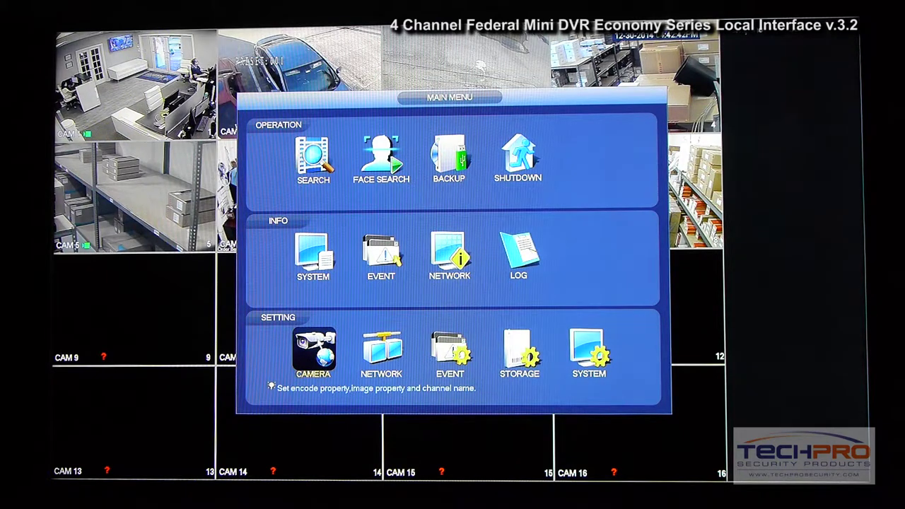
- Open channel 1 Image settings, try Time Period 2, then return to Time Period 1
click(318, 344)
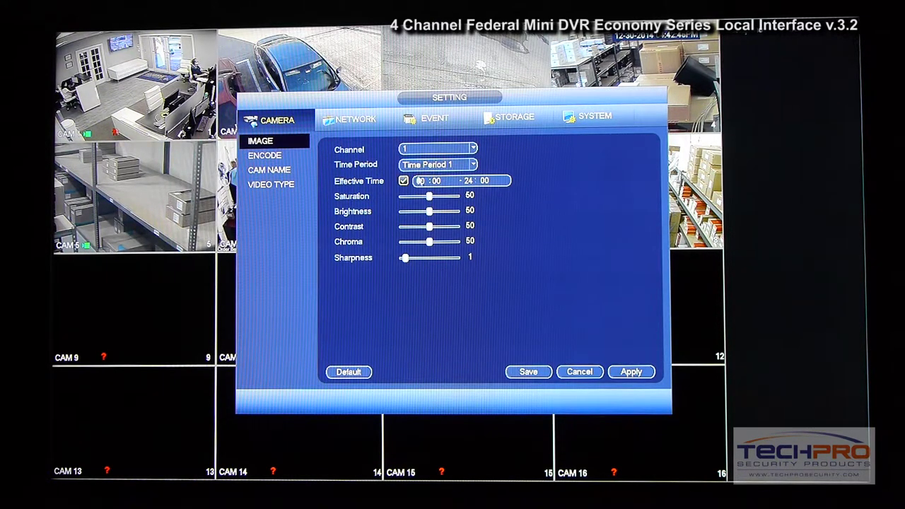
click(428, 167)
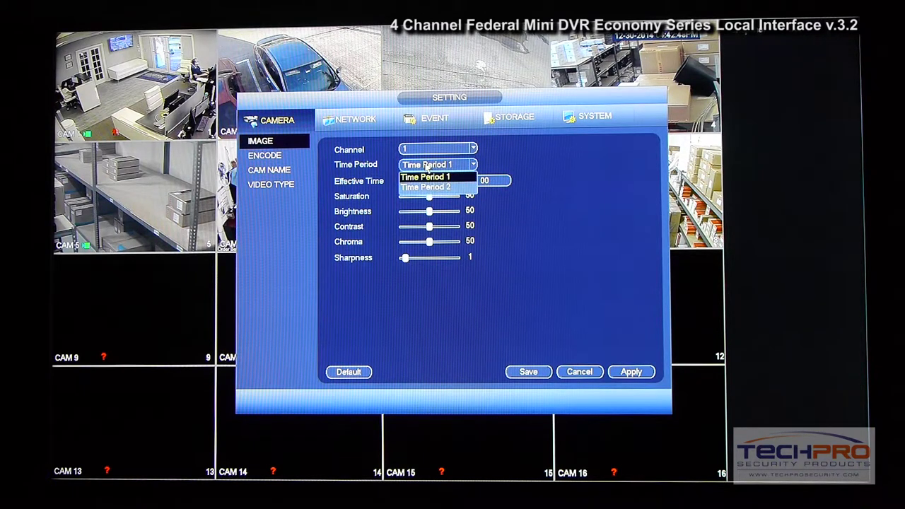
click(427, 187)
click(427, 166)
click(426, 176)
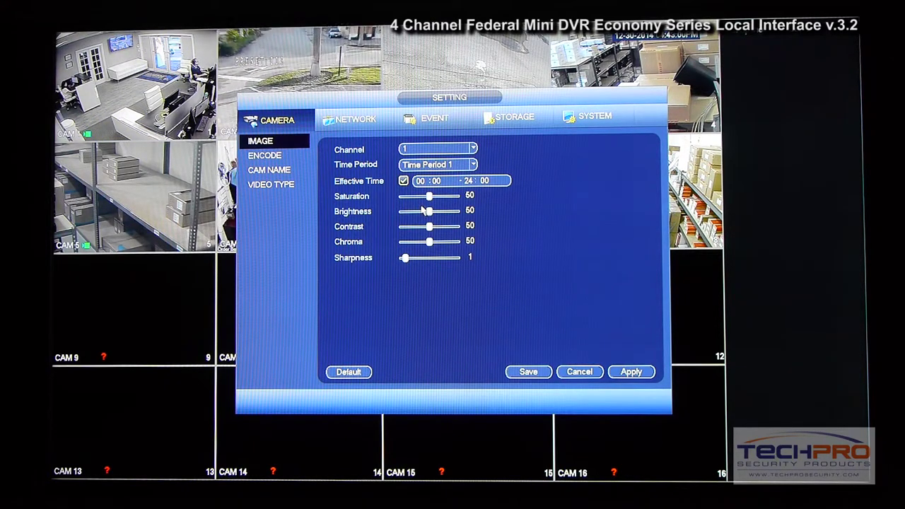
- Keep Encode at 960H and 30 fps, view Cam Name, then open Network TCP/IP
click(278, 157)
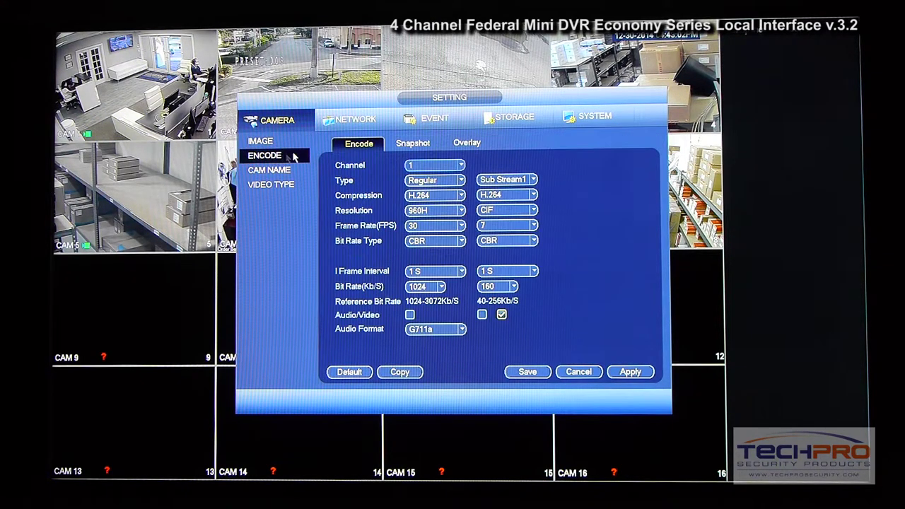
click(425, 216)
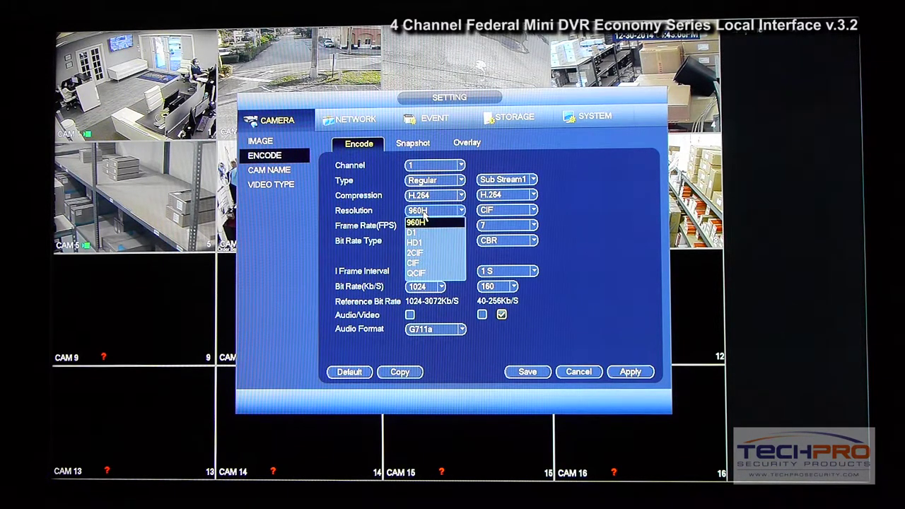
click(424, 216)
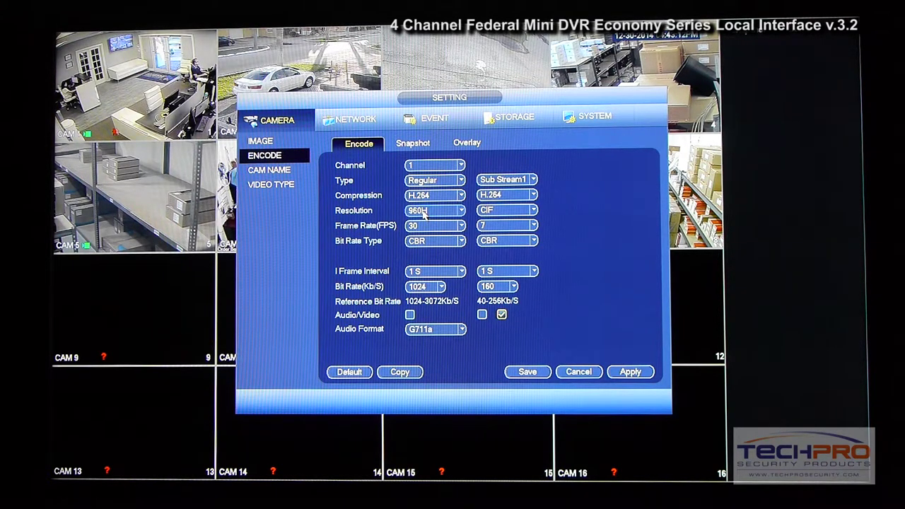
click(415, 226)
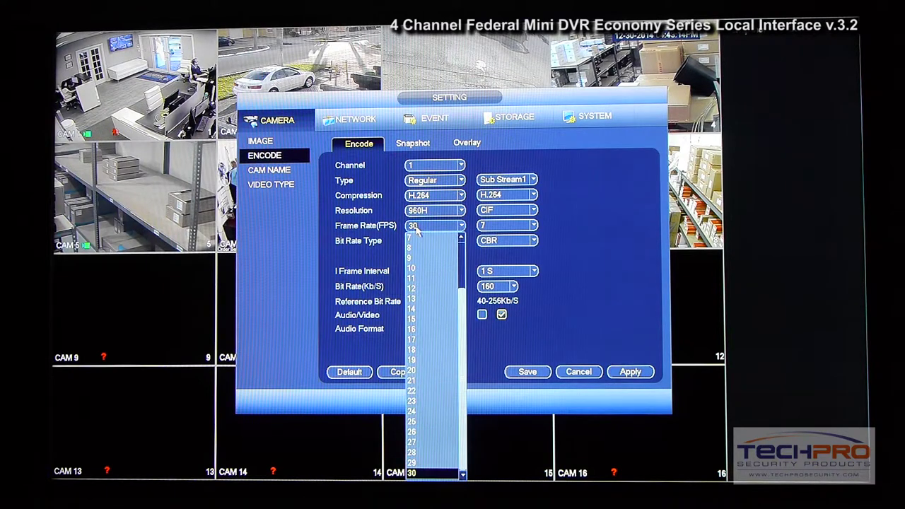
click(521, 263)
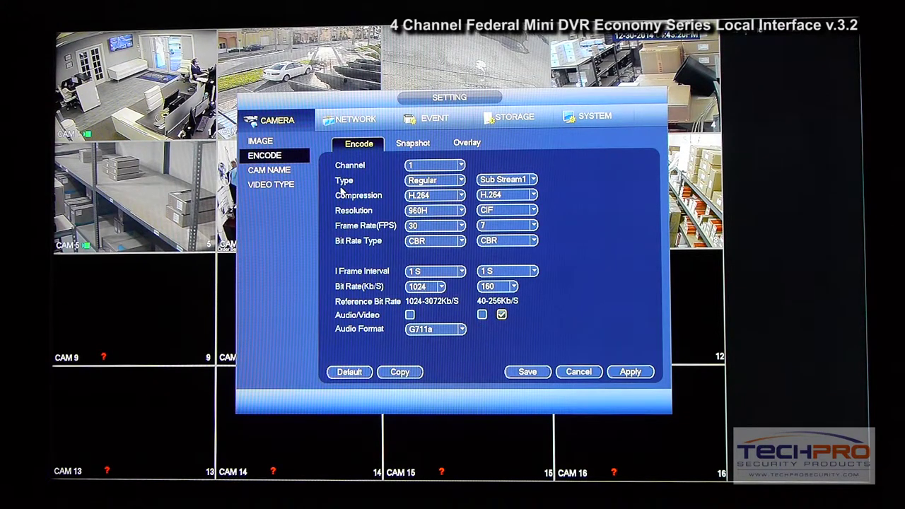
click(286, 172)
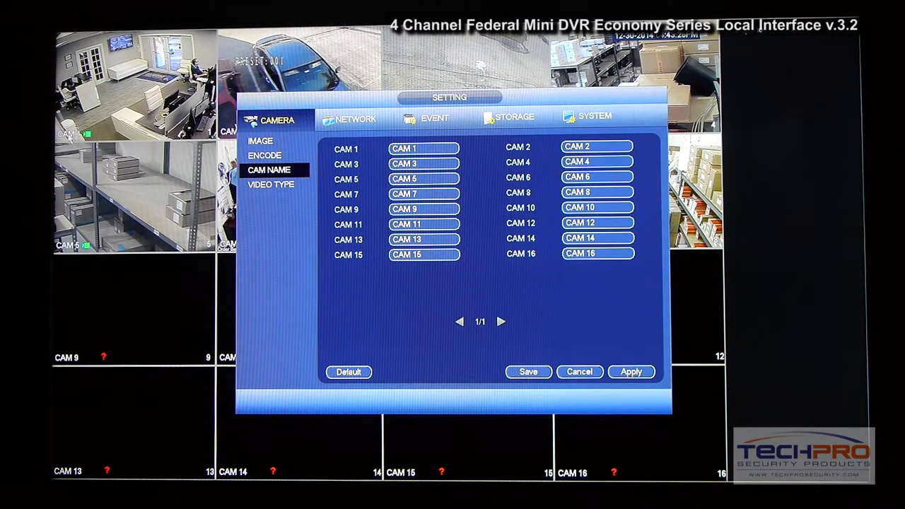
click(357, 121)
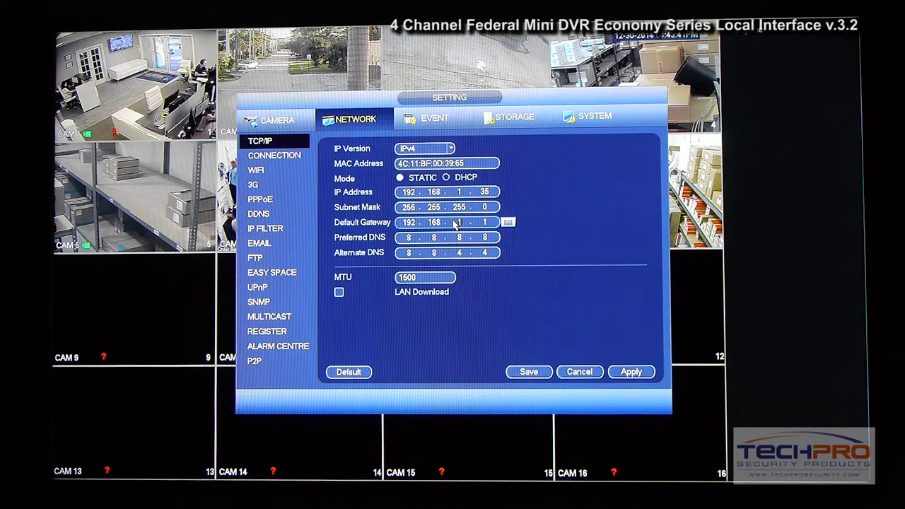
- View the Connection port settings, then set the DDNS type to Dyndns DDNS
click(290, 157)
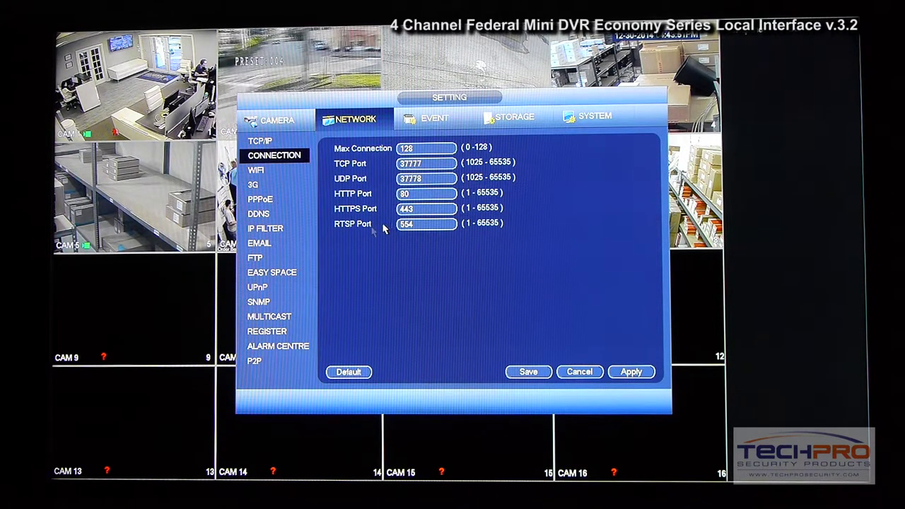
click(261, 215)
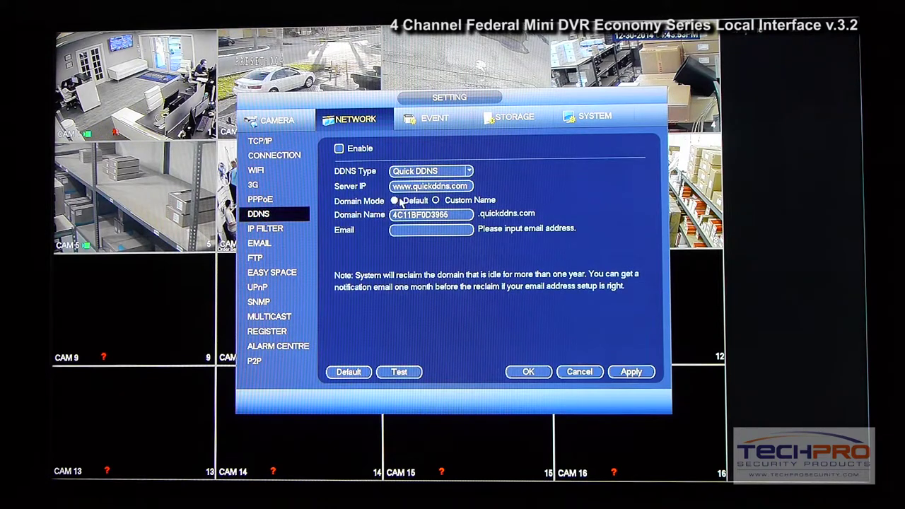
click(433, 172)
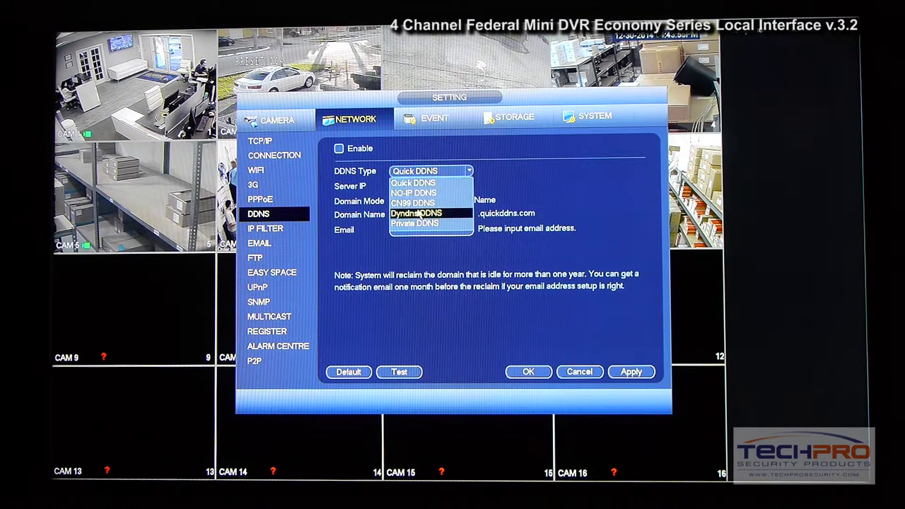
click(419, 214)
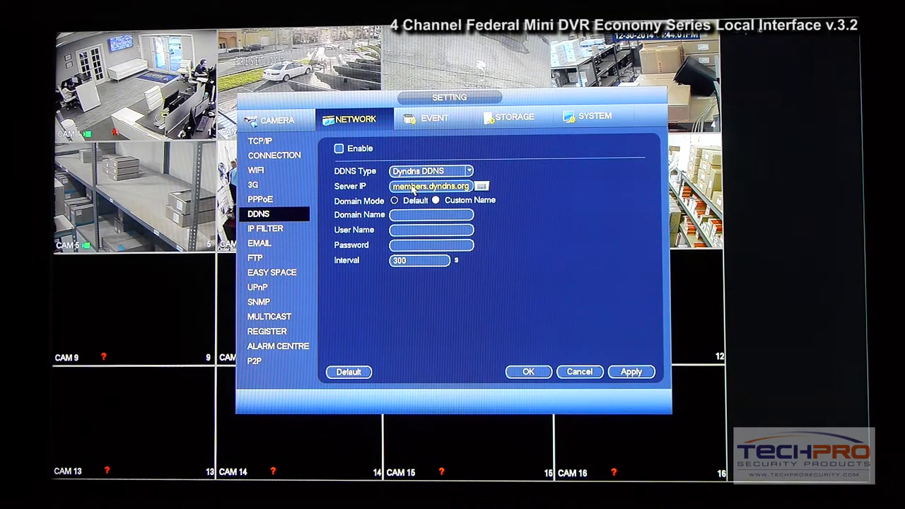
- Glance over the FTP and Email pages, then uncheck P2P Enable and save the change
click(256, 258)
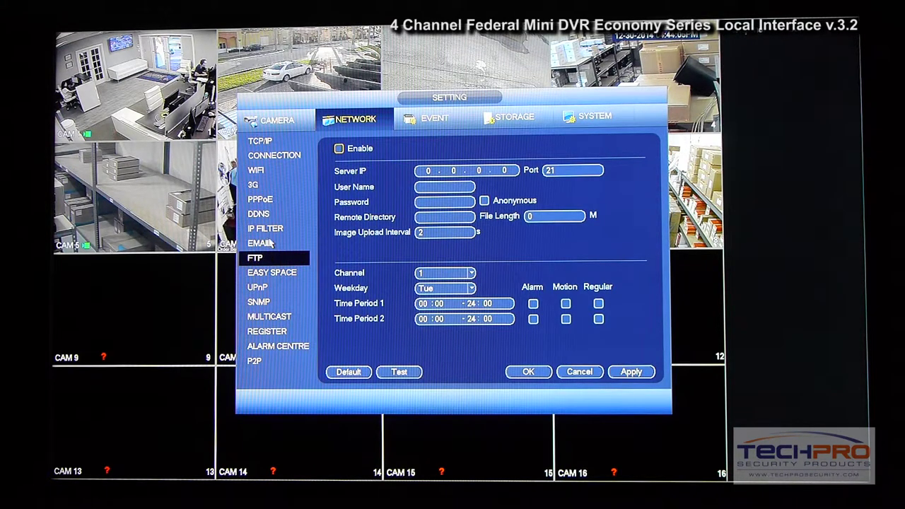
click(266, 244)
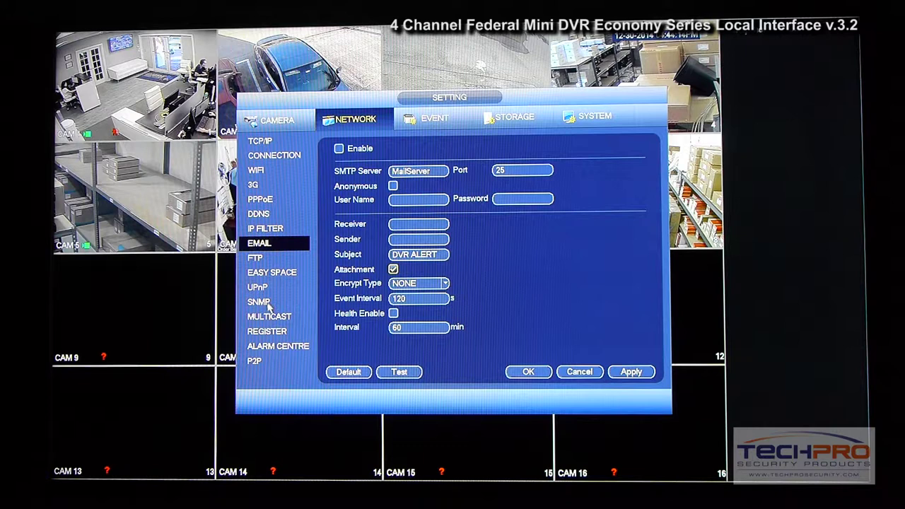
click(255, 363)
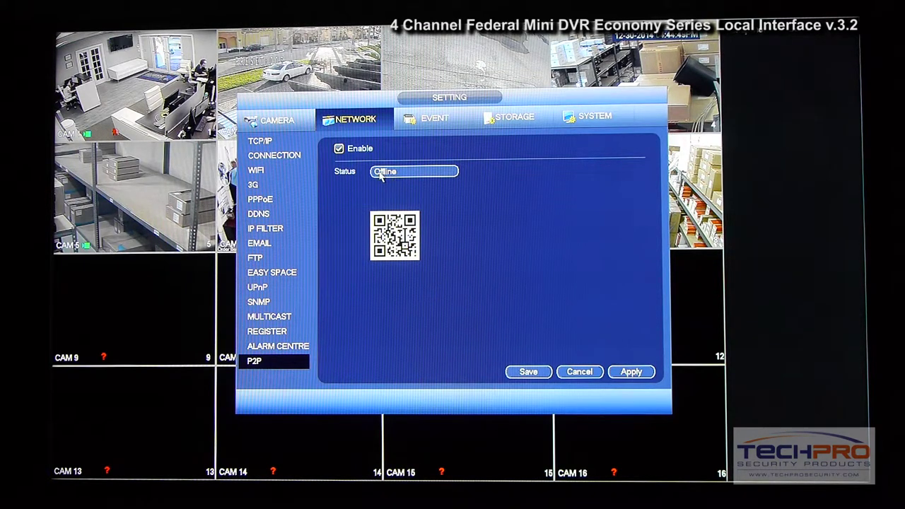
click(339, 148)
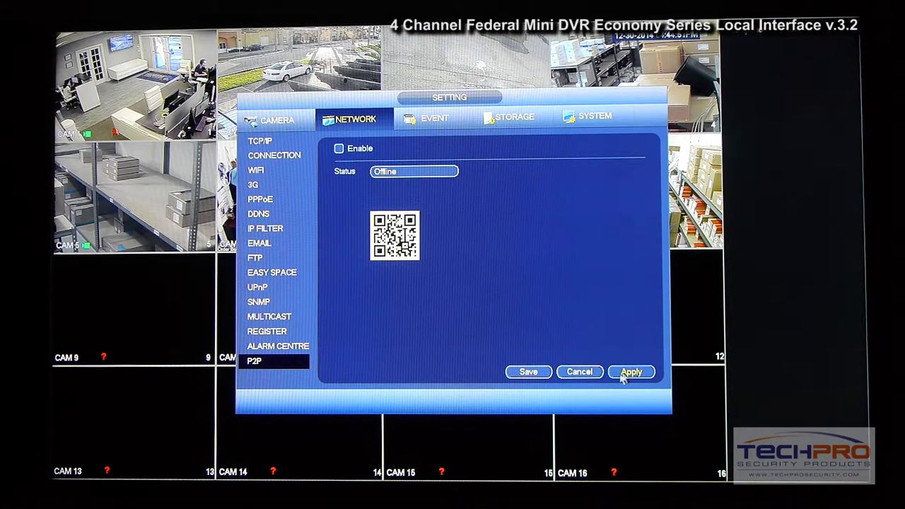
click(538, 372)
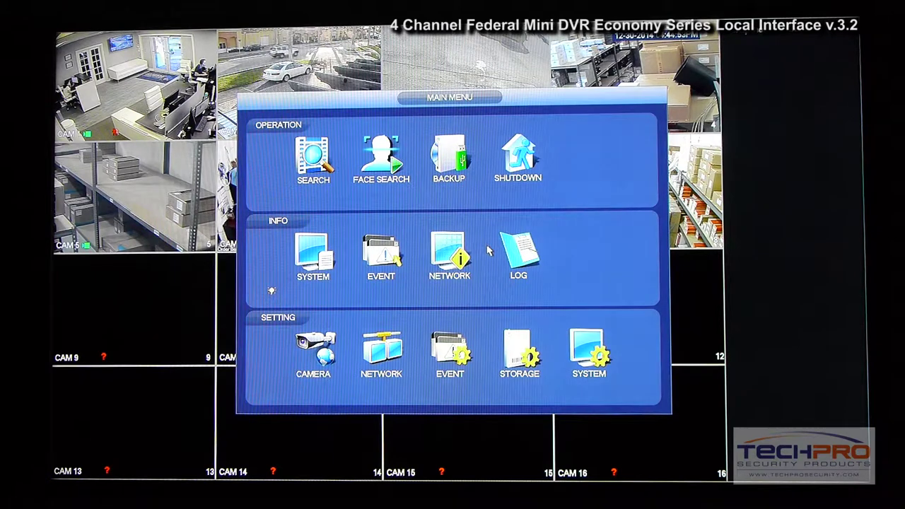
- In Event settings, clear and redraw the channel 1 motion region so the whole frame is covered
key(Down)
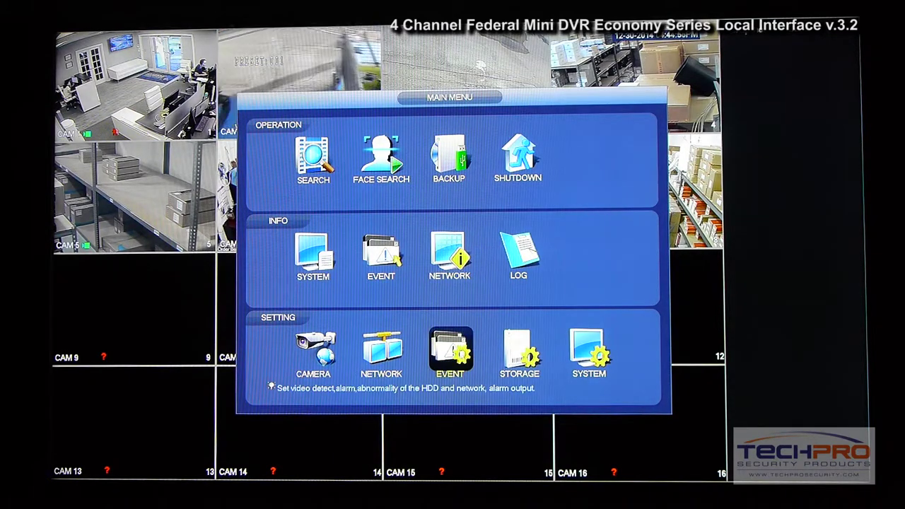
key(Return)
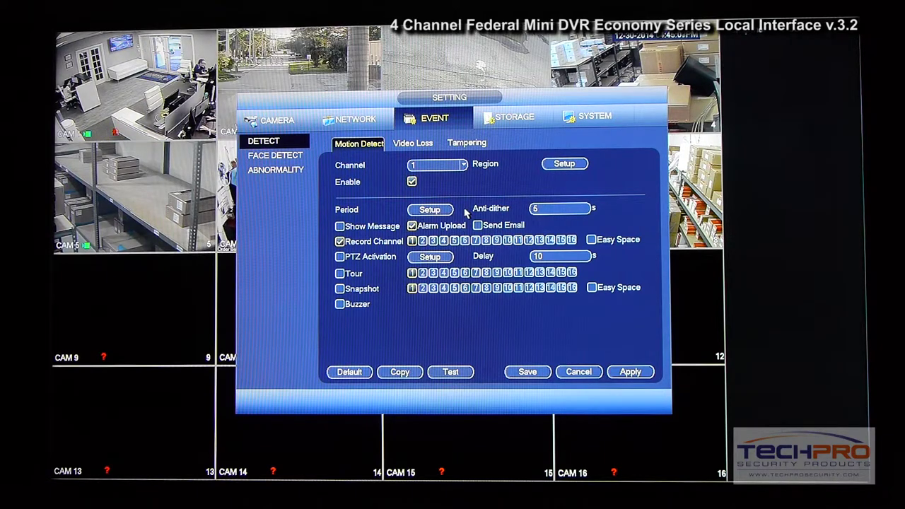
click(558, 169)
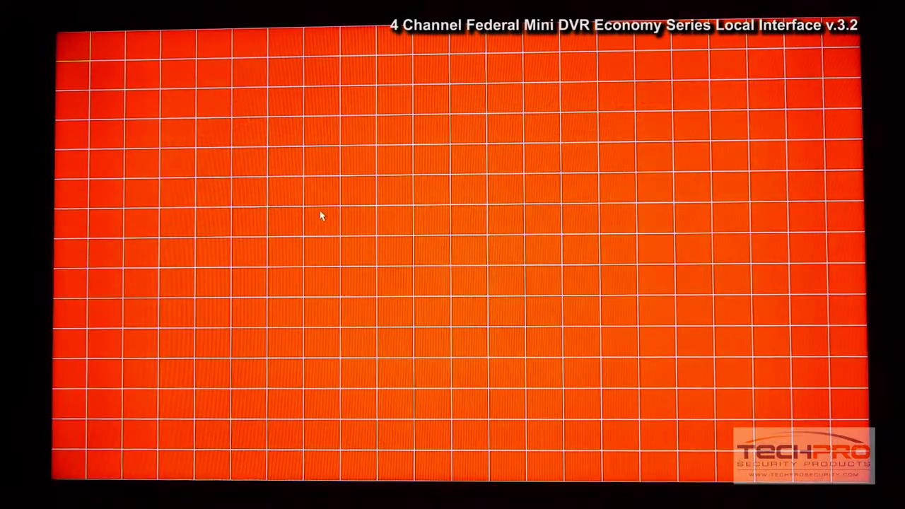
drag(307, 178, 426, 304)
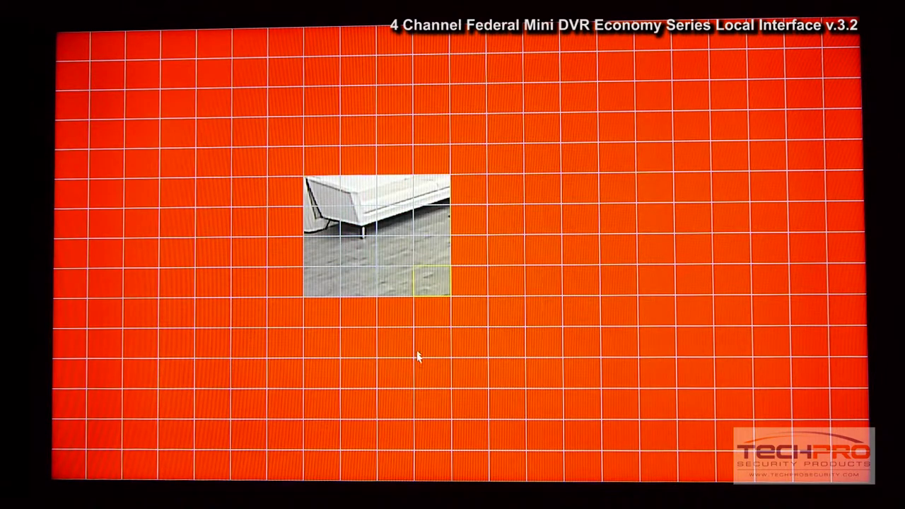
drag(307, 178, 430, 301)
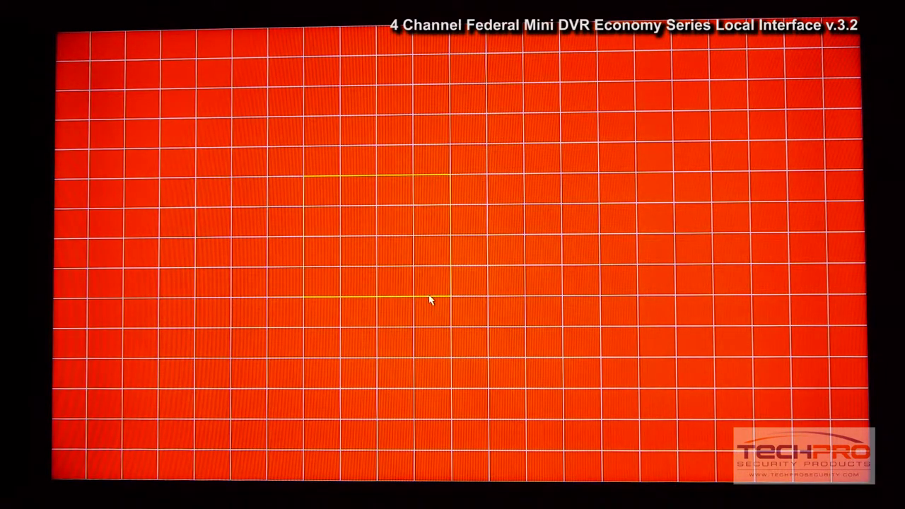
mouse_move(451, 49)
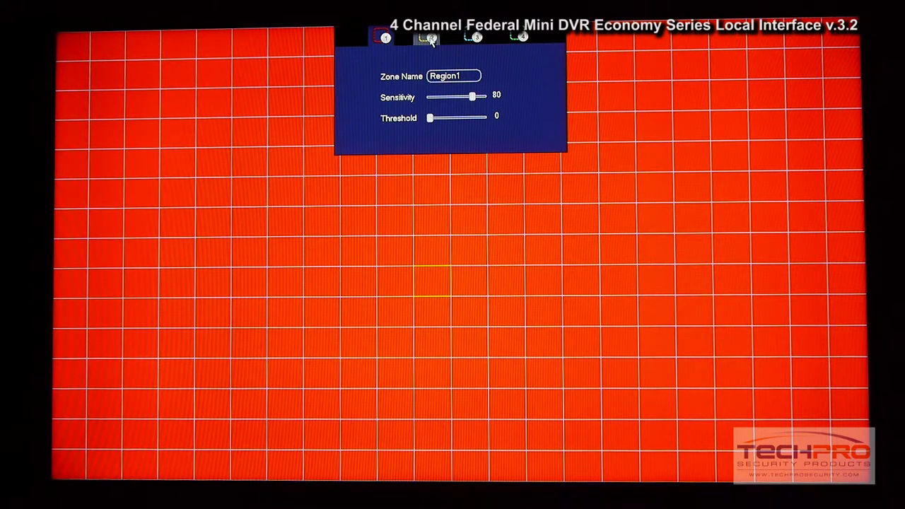
right_click(441, 77)
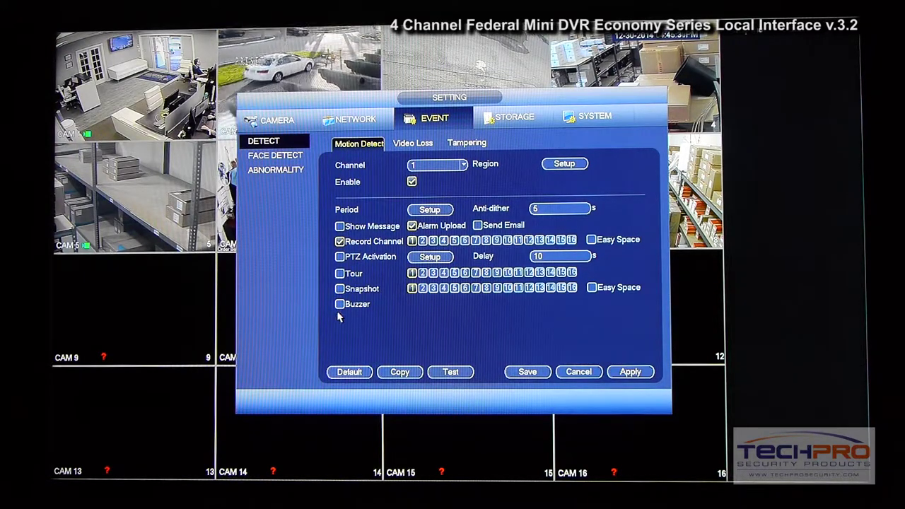
- Compare the Video Loss, Tampering and Motion Detect alarm tabs
click(407, 145)
click(467, 145)
click(415, 146)
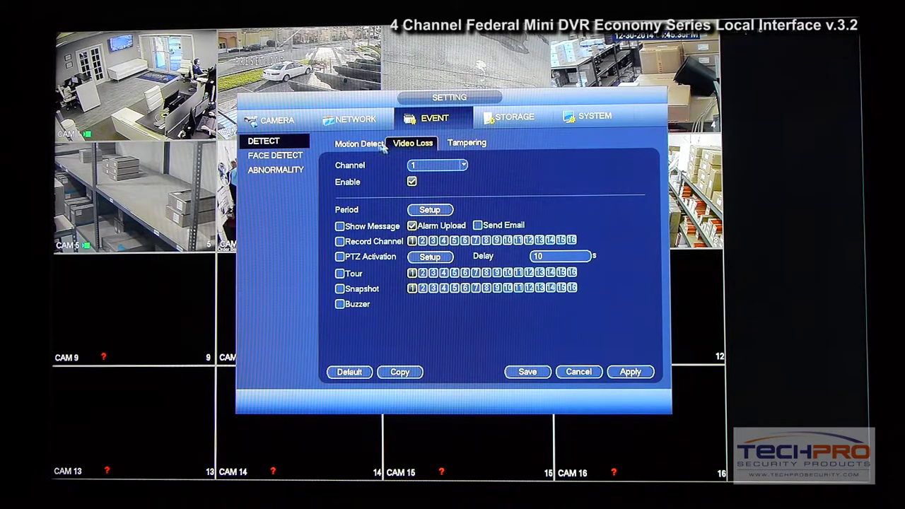
click(369, 146)
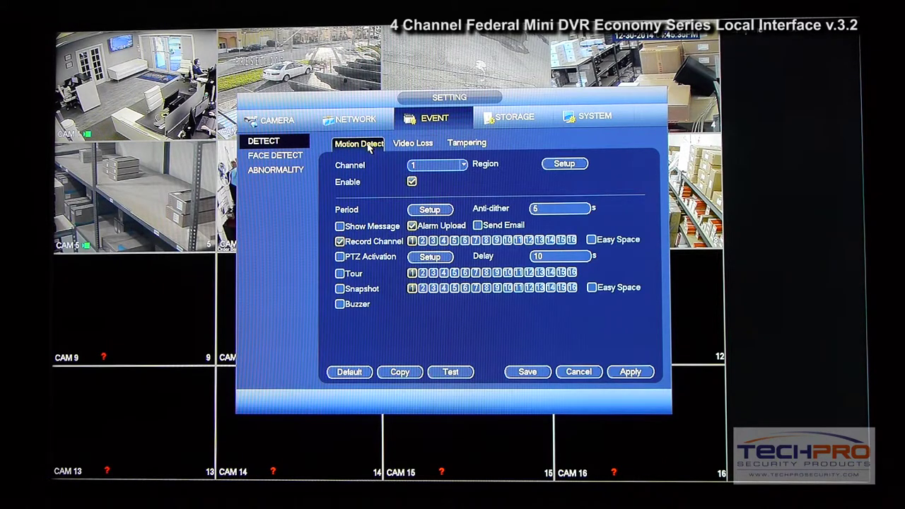
- Review the Face Detect settings and the channel 1 face size filter
click(275, 156)
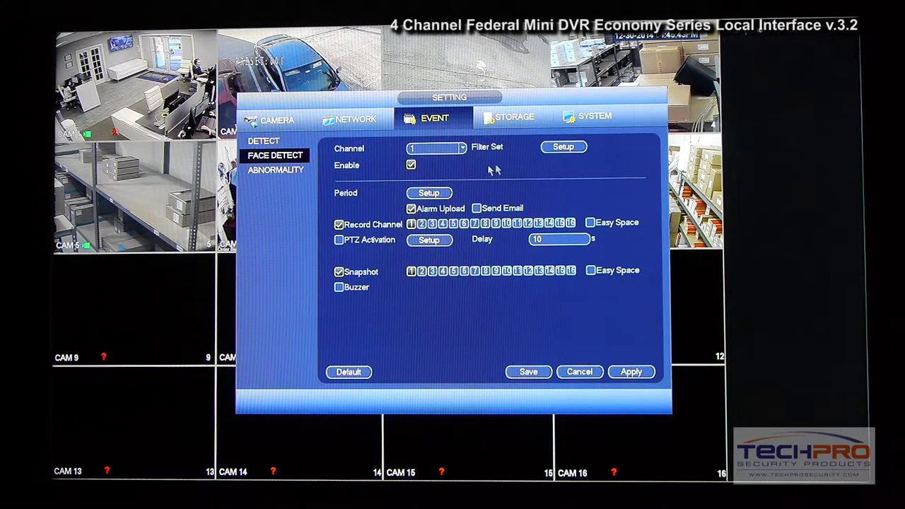
click(553, 150)
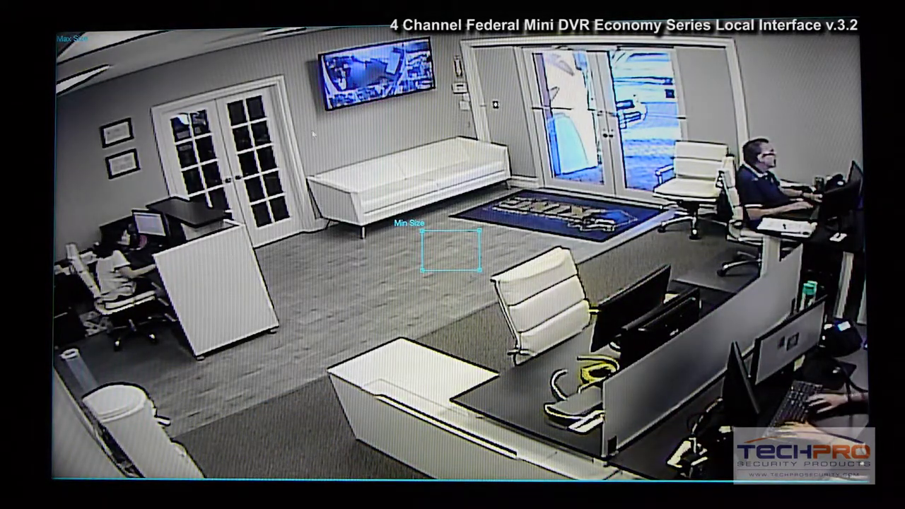
right_click(329, 116)
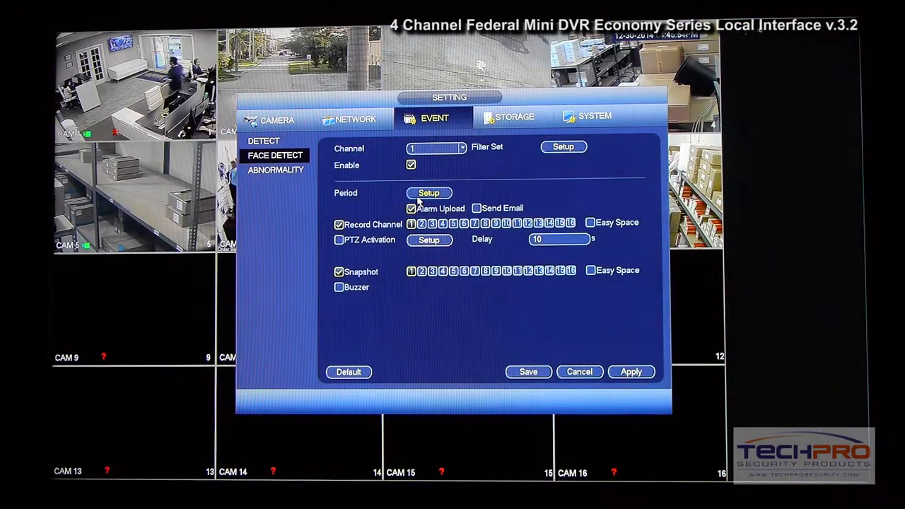
- Check the HDD and Network Disconnect abnormality alarms, then bring up the Storage schedule
click(292, 172)
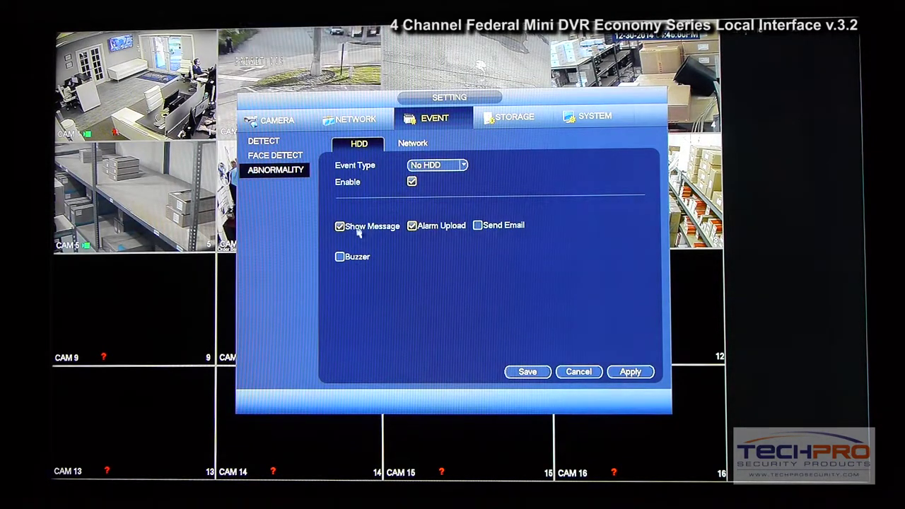
click(408, 144)
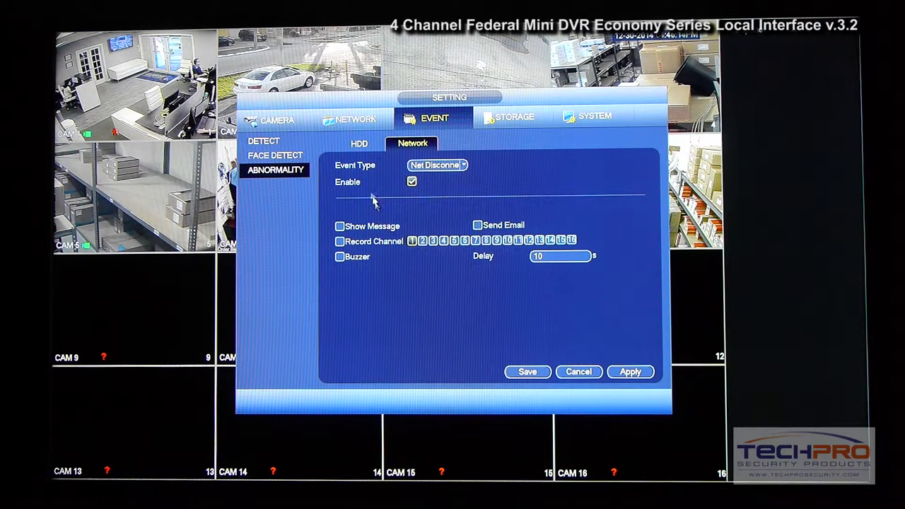
click(502, 120)
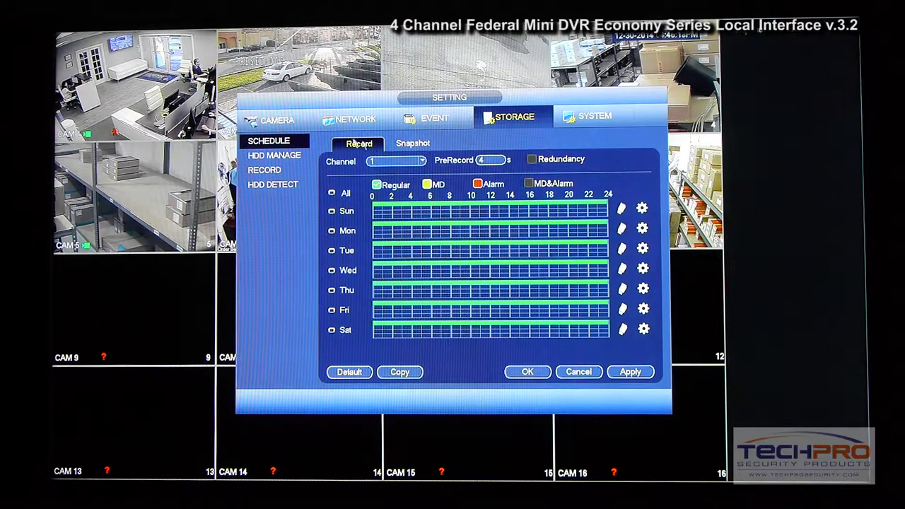
- Browse the record and snapshot schedules, SATA-1 disk management and record mode pages without changes
click(418, 144)
click(374, 145)
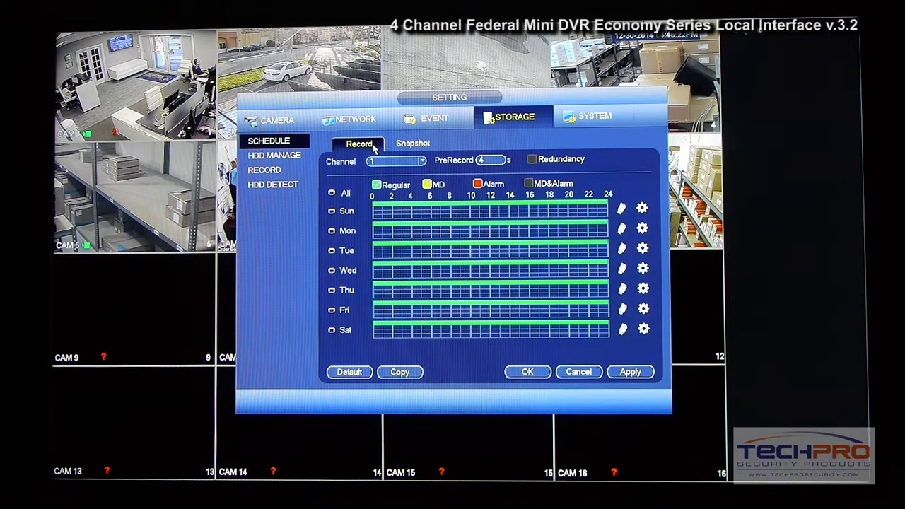
click(296, 157)
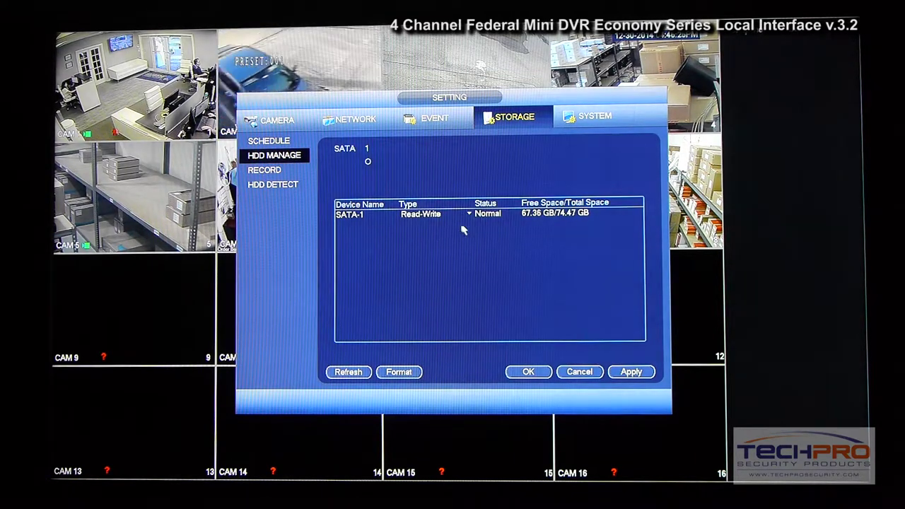
click(485, 218)
click(470, 215)
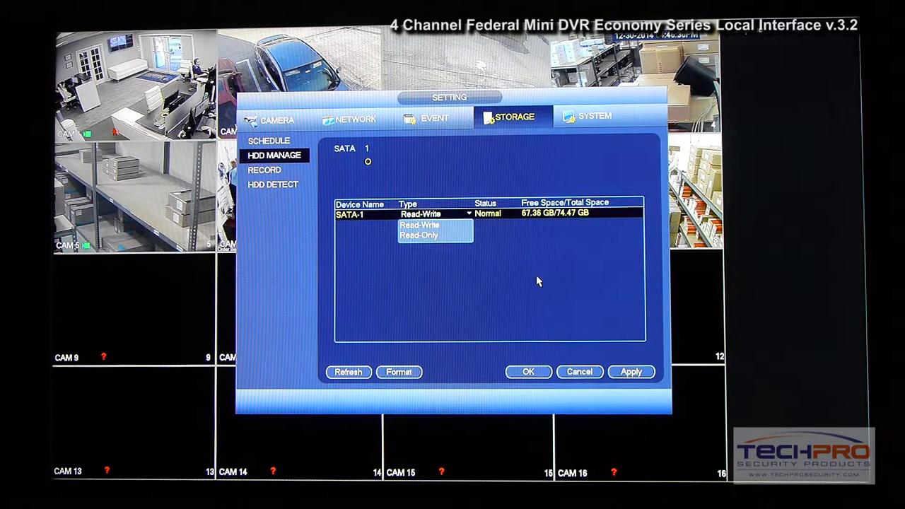
click(499, 328)
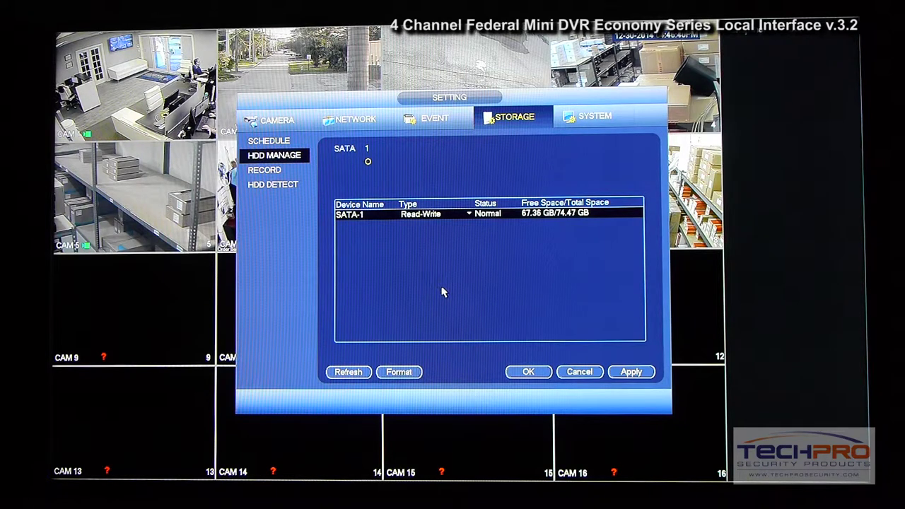
click(280, 172)
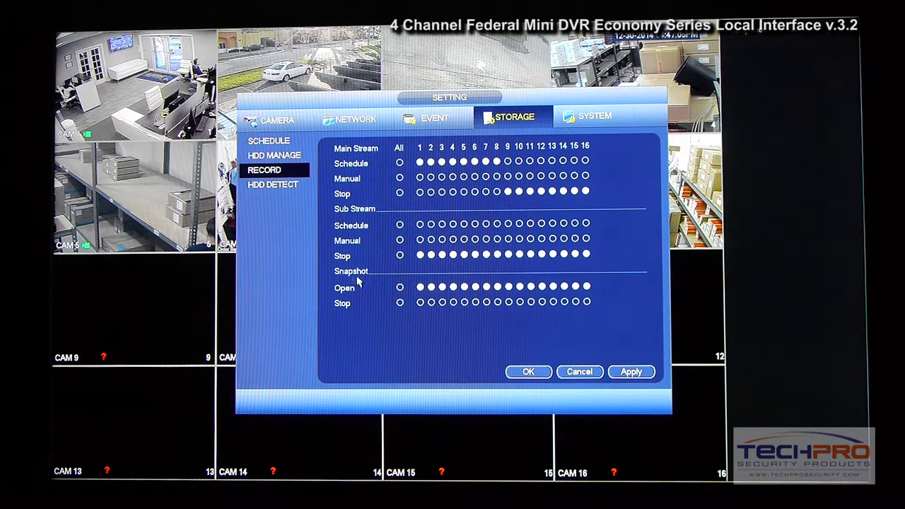
- Run a quick detect on SATA-1, view its report, then open System Date&Time settings
click(269, 187)
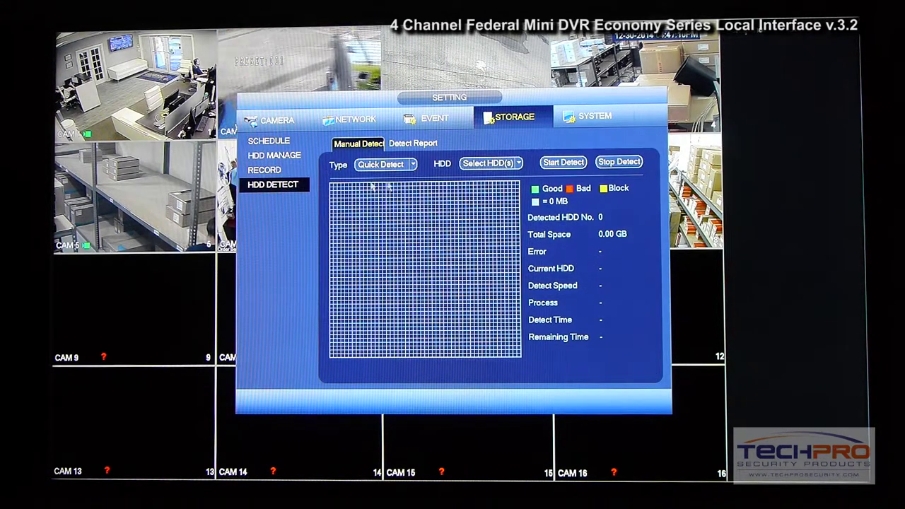
click(560, 164)
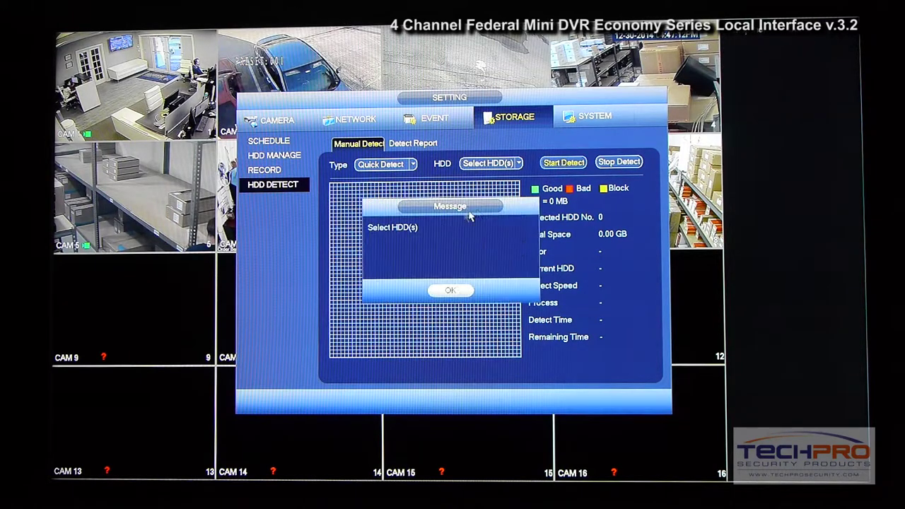
click(445, 290)
click(488, 163)
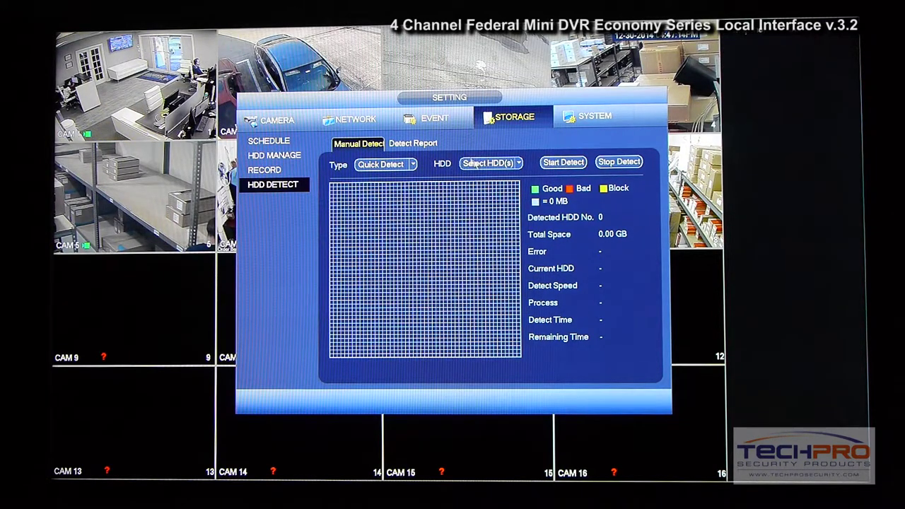
click(478, 174)
click(560, 163)
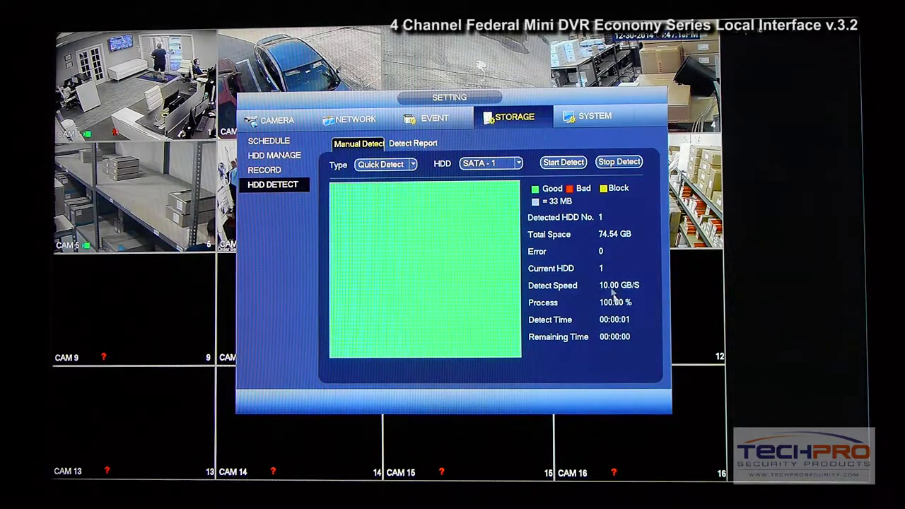
click(419, 146)
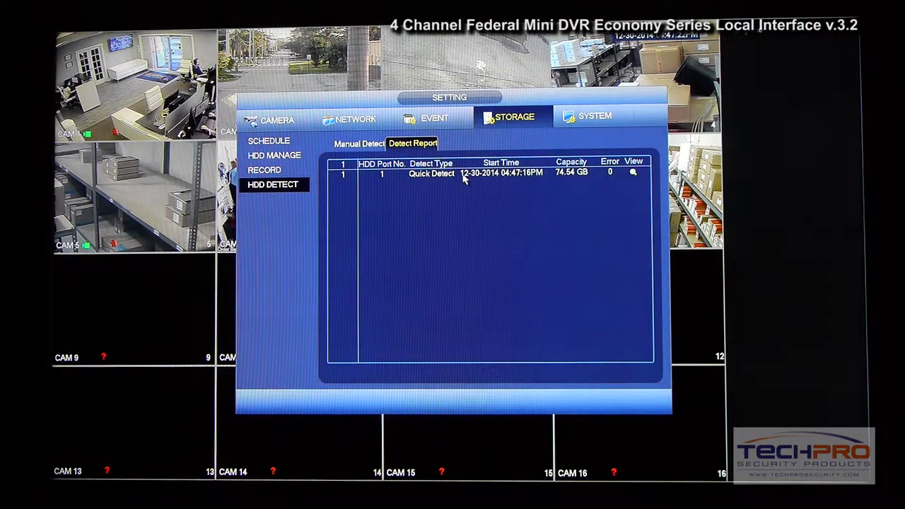
click(582, 118)
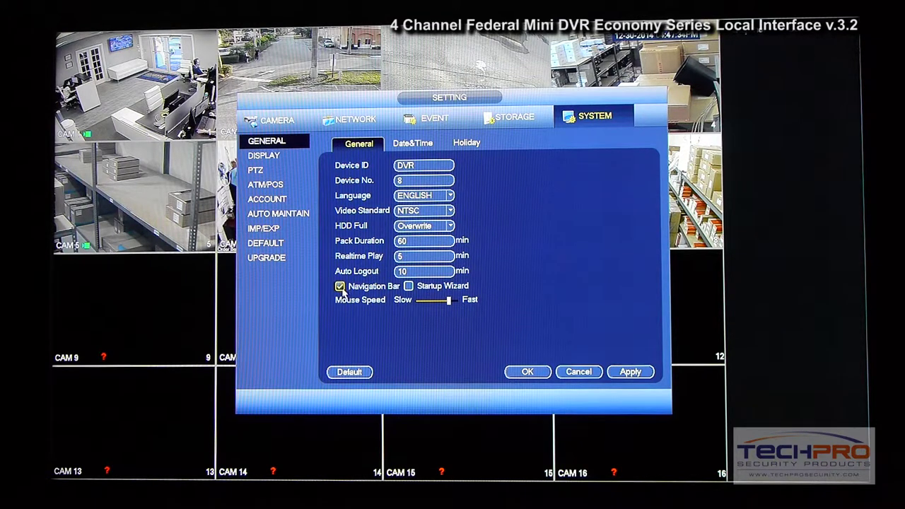
click(418, 145)
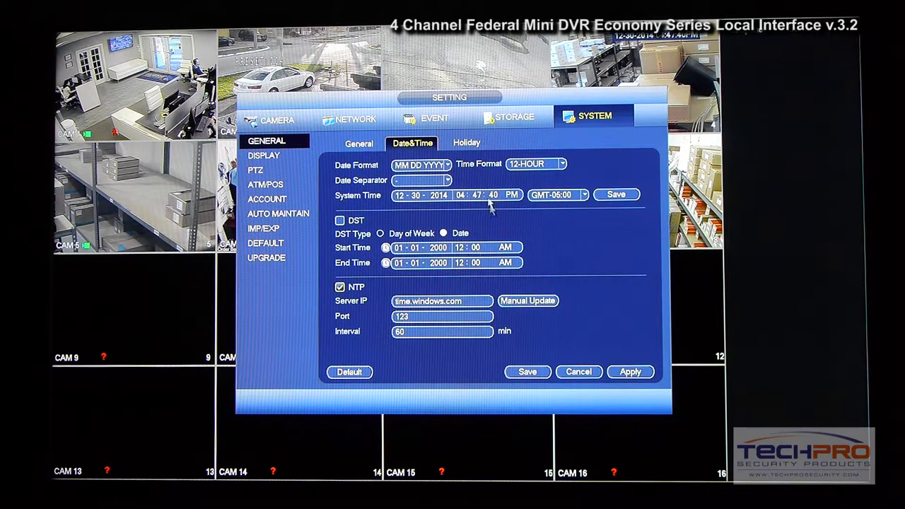
- Check the Holiday list and Display output, keeping the 1920x1080 resolution
click(467, 144)
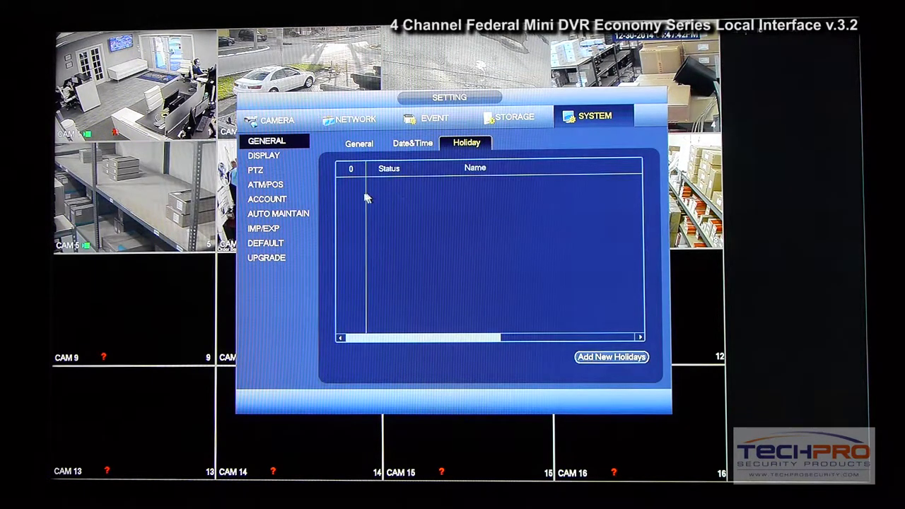
click(271, 157)
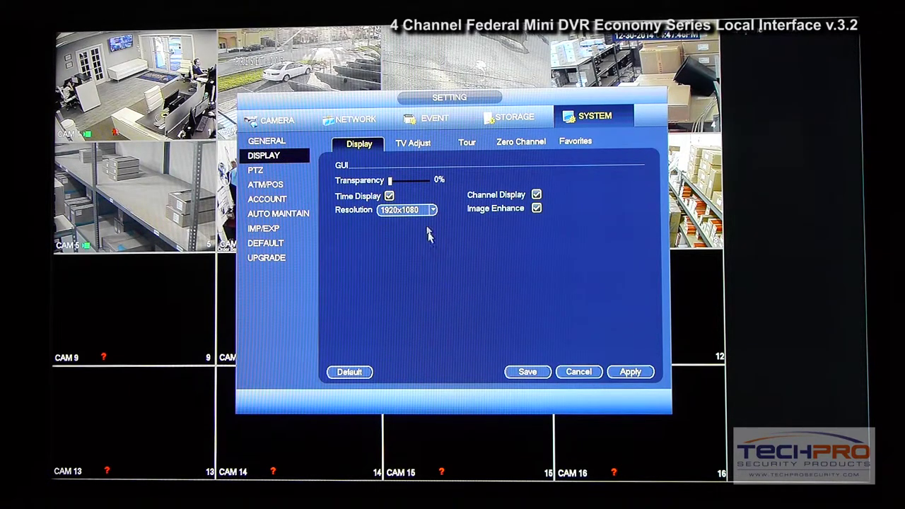
click(410, 210)
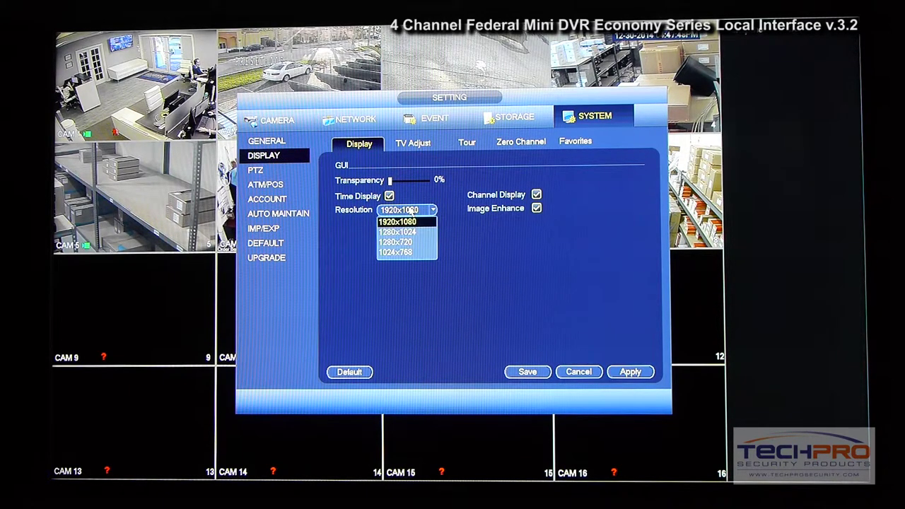
click(467, 292)
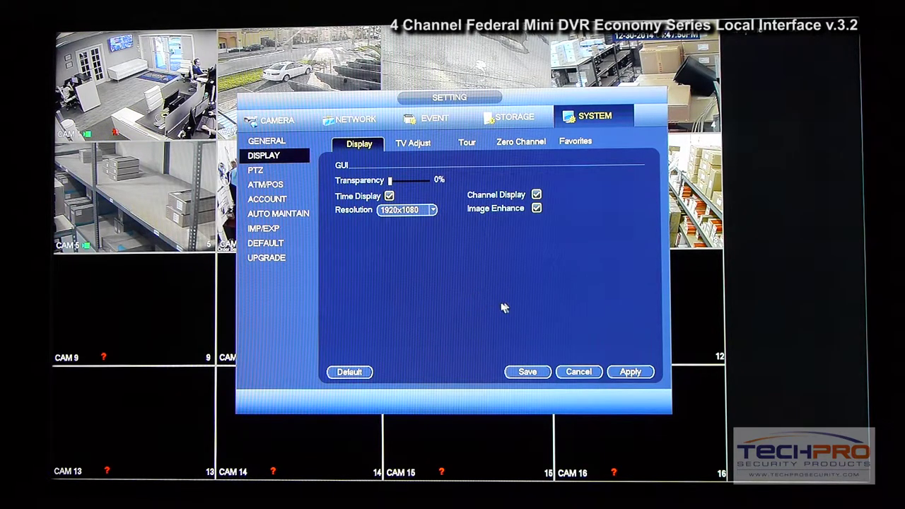
click(410, 143)
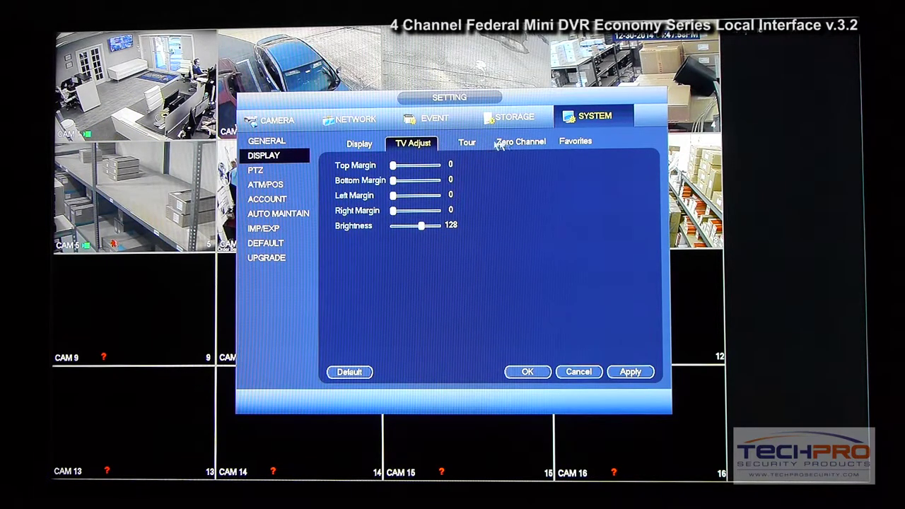
- View the Tour and Zero Channel pages, keeping CIF resolution, then exit to the Main Menu
click(467, 144)
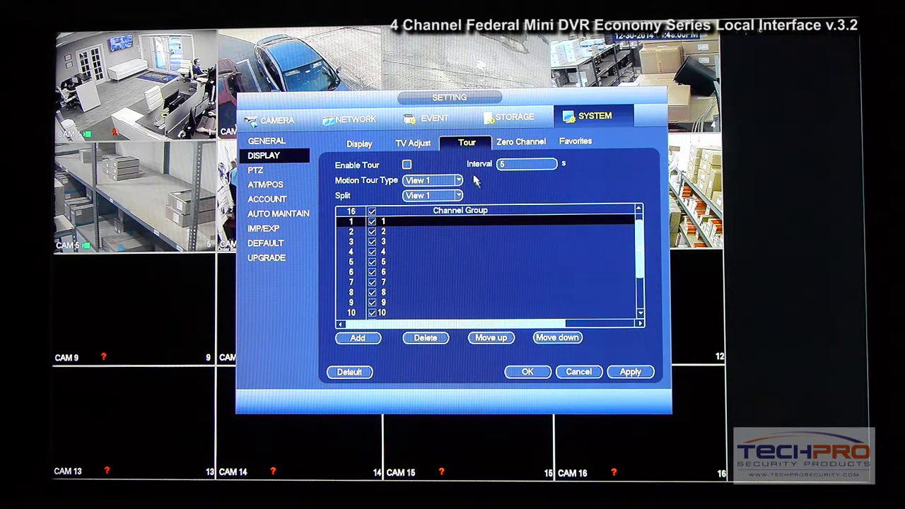
click(515, 146)
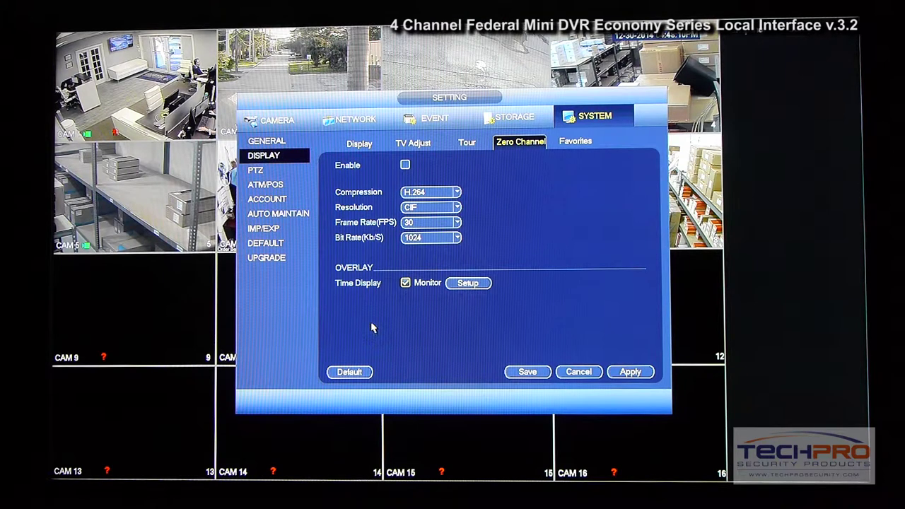
click(428, 208)
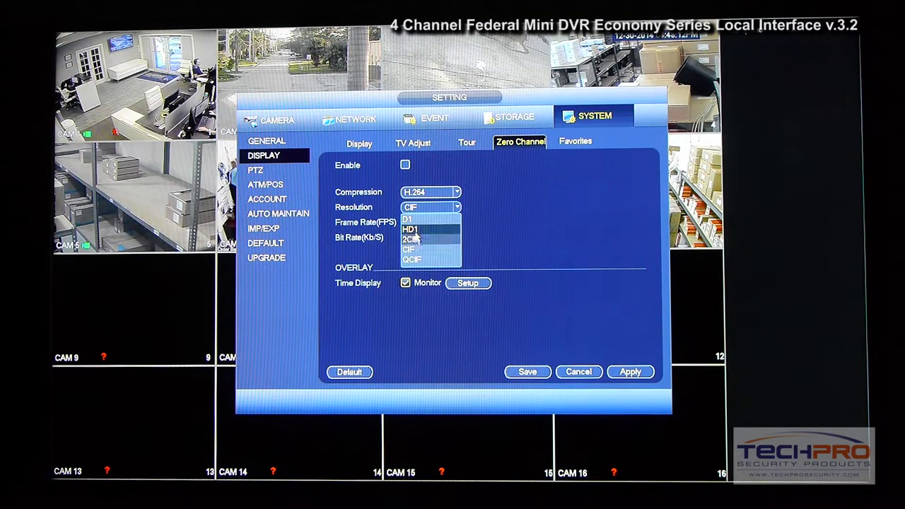
click(506, 244)
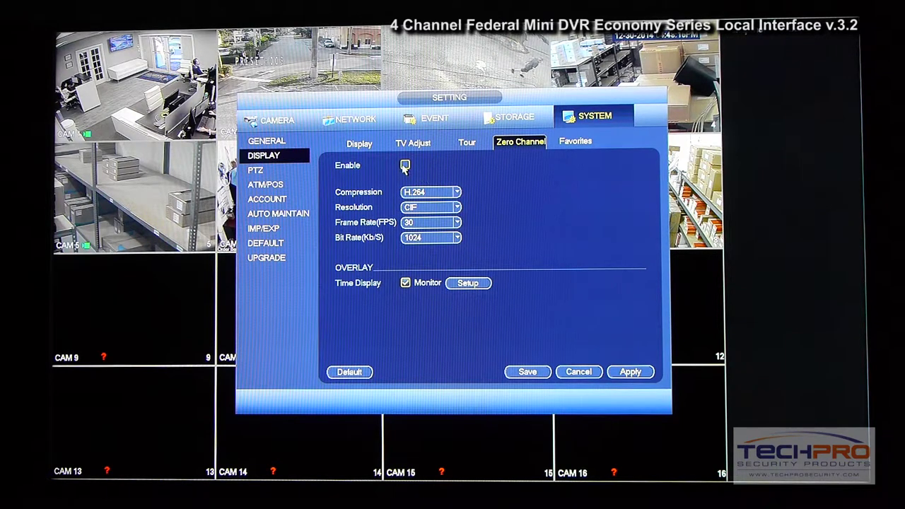
right_click(266, 175)
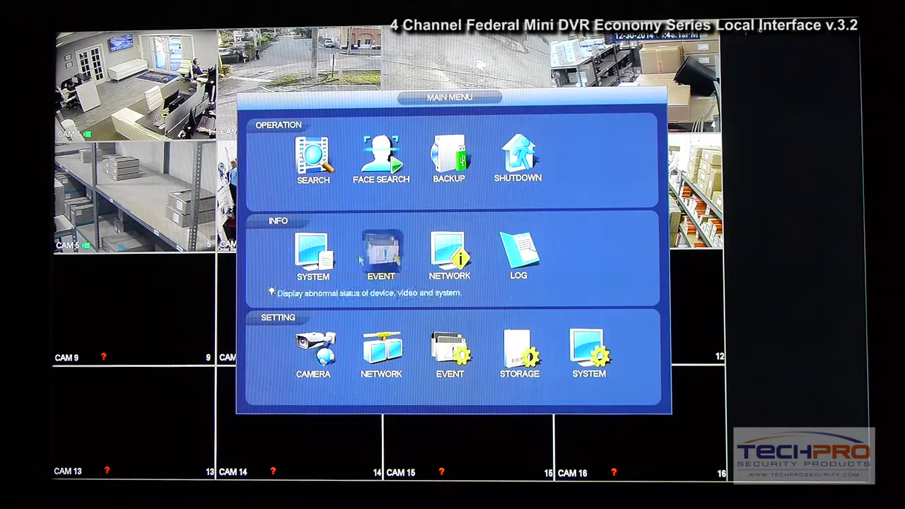
- Reopen System settings and view the PTZ settings for channel 2
click(580, 369)
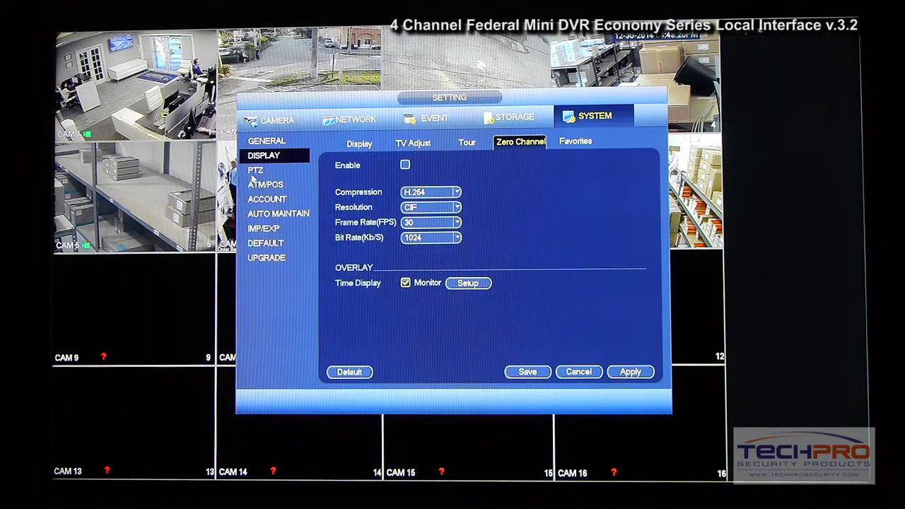
click(254, 171)
click(398, 149)
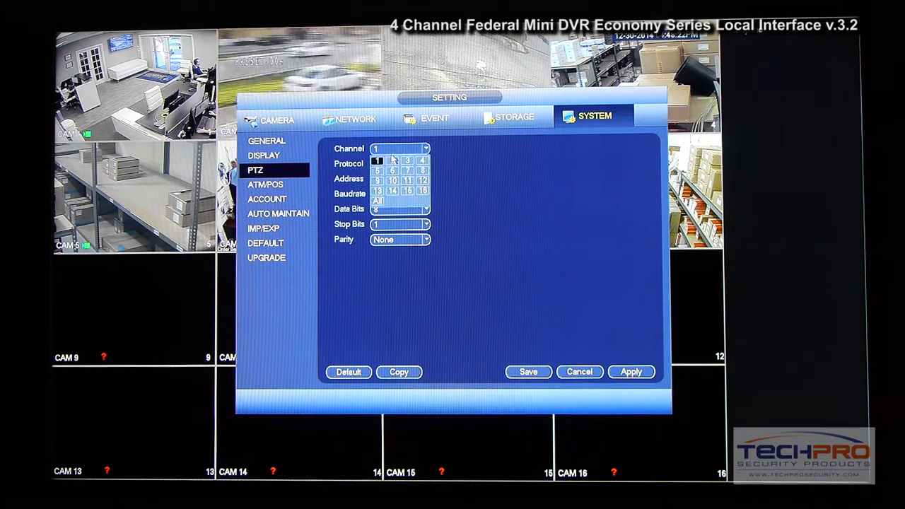
click(443, 203)
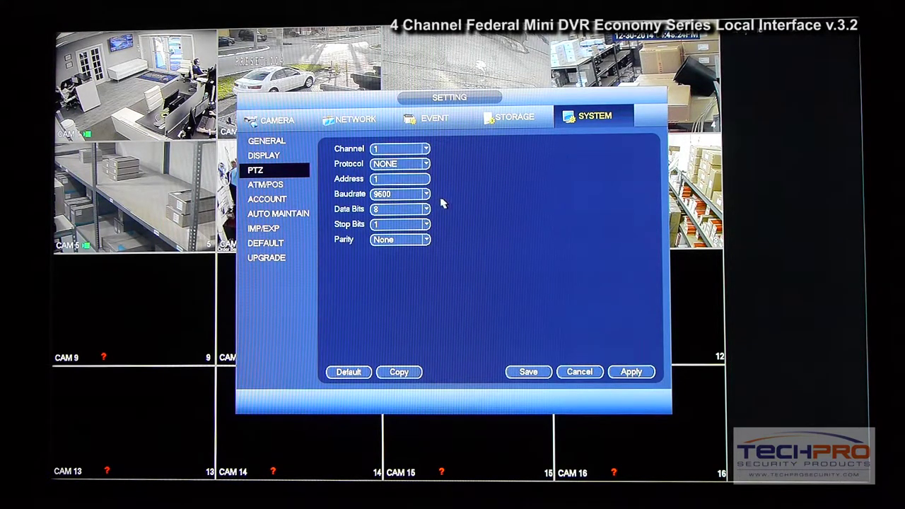
click(386, 151)
click(394, 166)
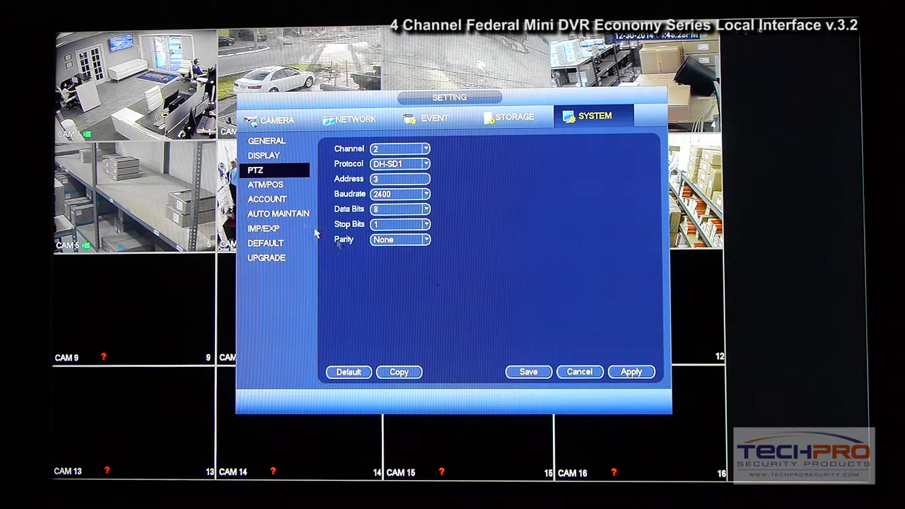
- Select the default user account, then review Auto Maintain, keeping the Tuesday reboot day
click(262, 199)
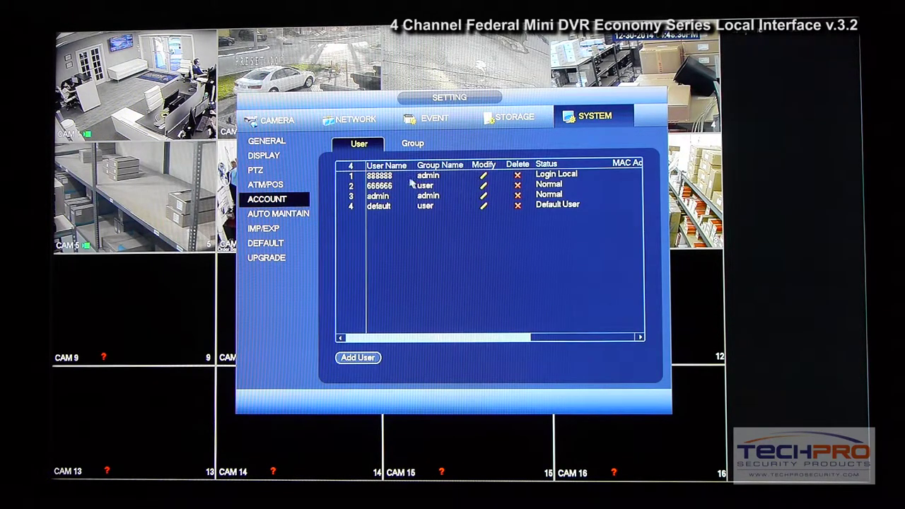
click(387, 206)
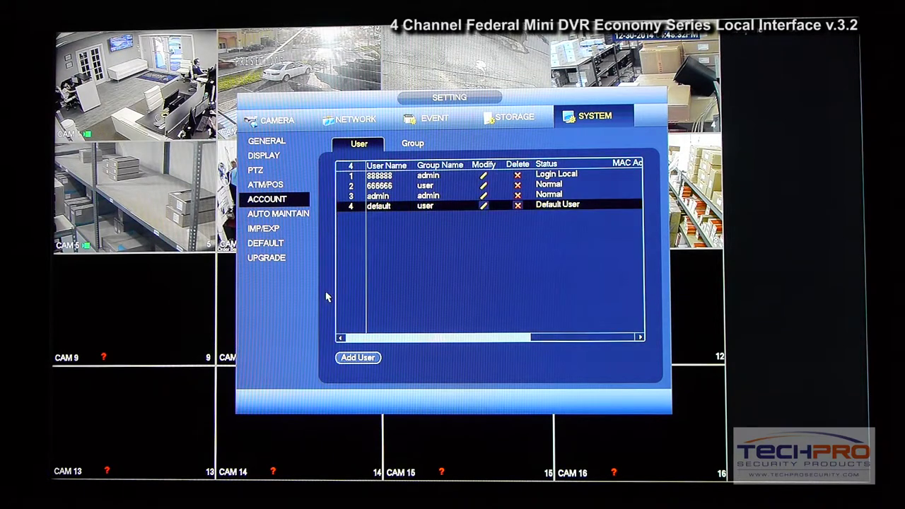
click(270, 216)
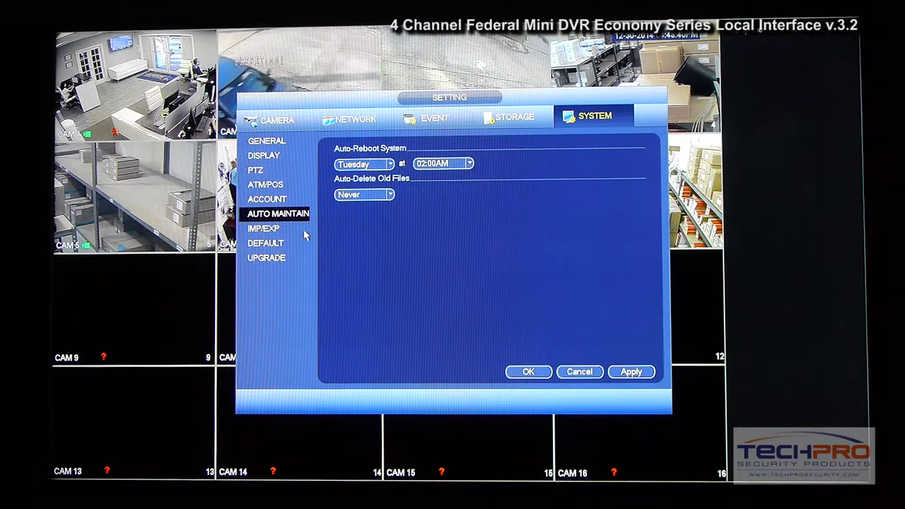
click(365, 164)
click(358, 216)
- Look over the Import/Export, Default and Upgrade pages, then return to the Main Menu
click(283, 230)
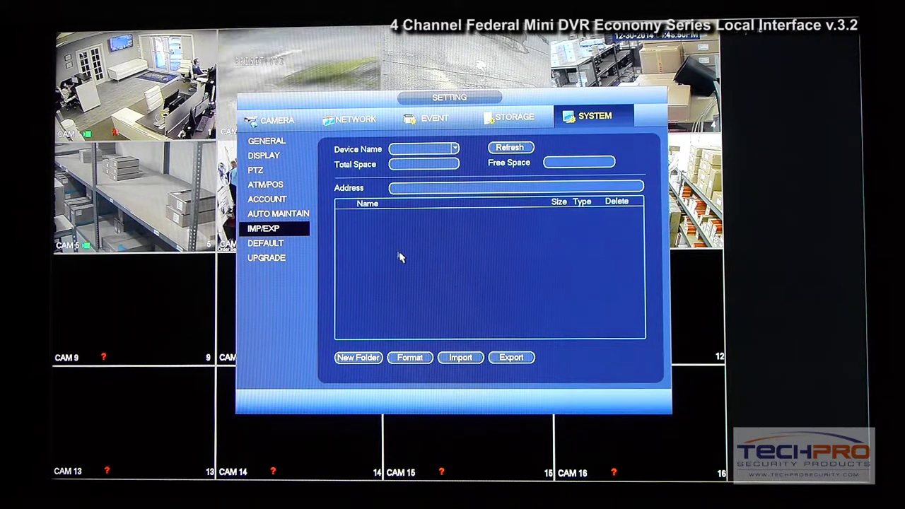
click(264, 245)
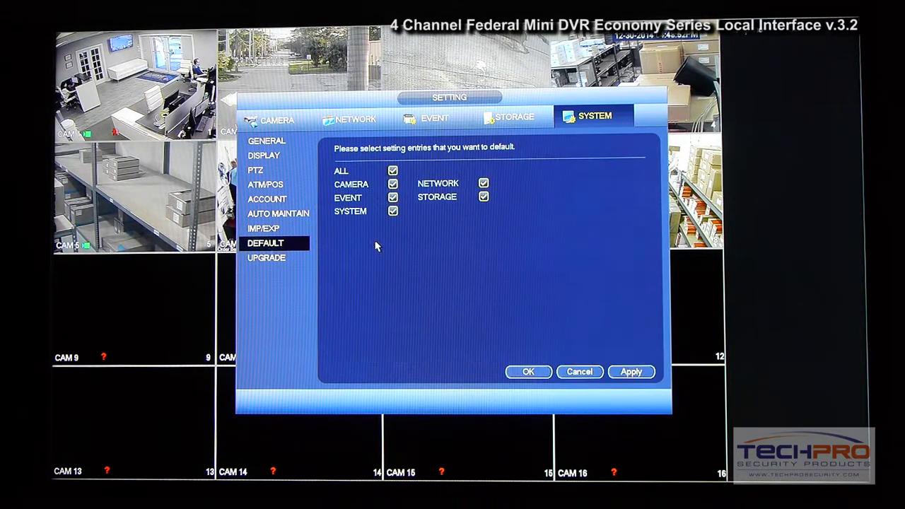
click(283, 259)
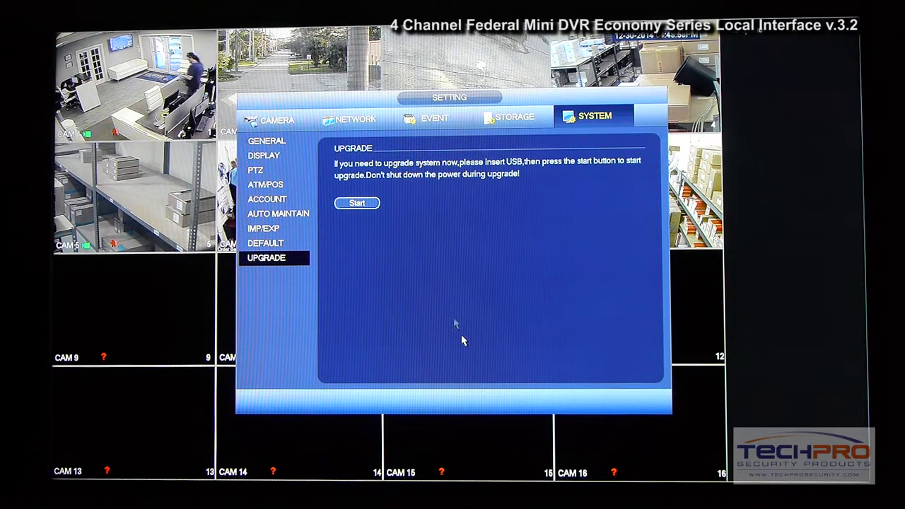
right_click(447, 286)
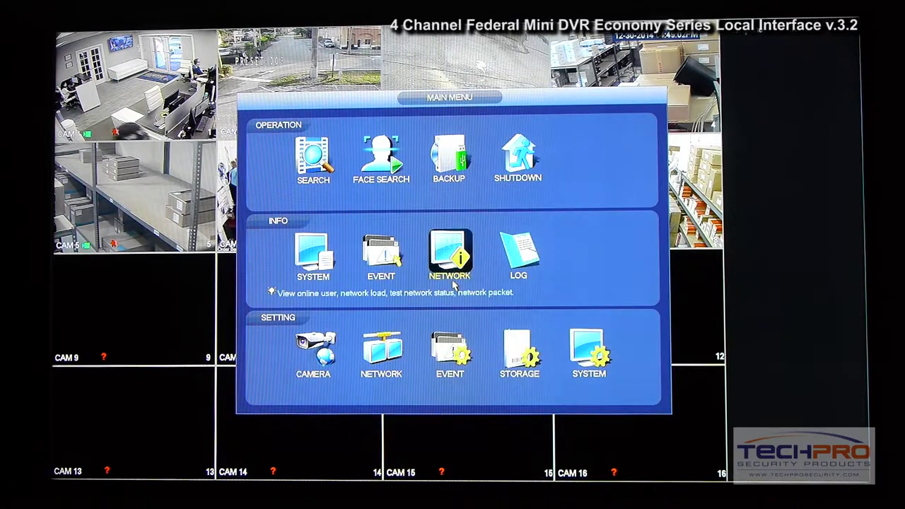
- Close the Main Menu and play back recent CAM 1 footage, then return to live view
right_click(453, 285)
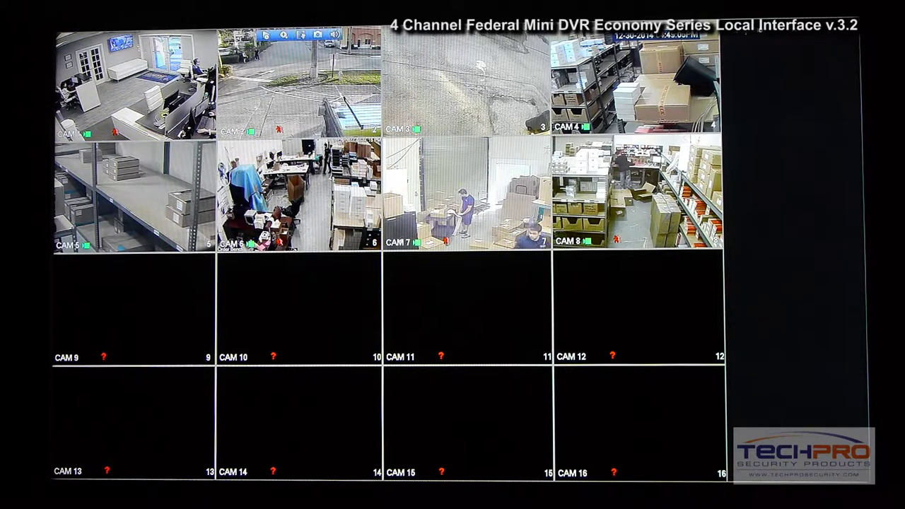
mouse_move(102, 39)
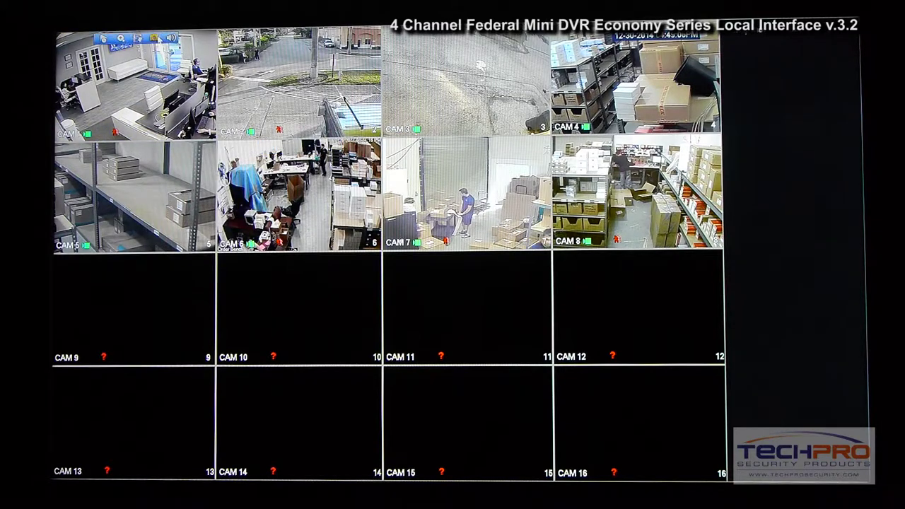
click(103, 39)
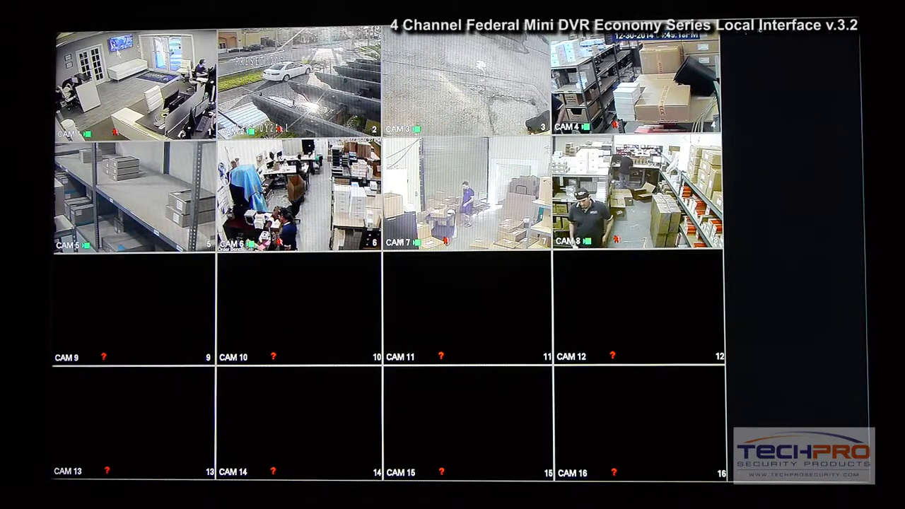
right_click(238, 116)
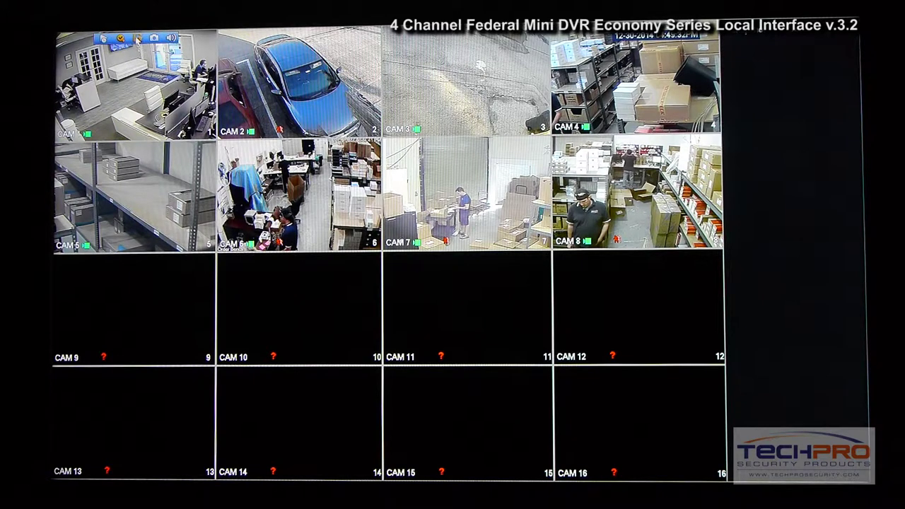
- Try the CAM 1 USB backup, then open and dismiss the live view menu
click(139, 38)
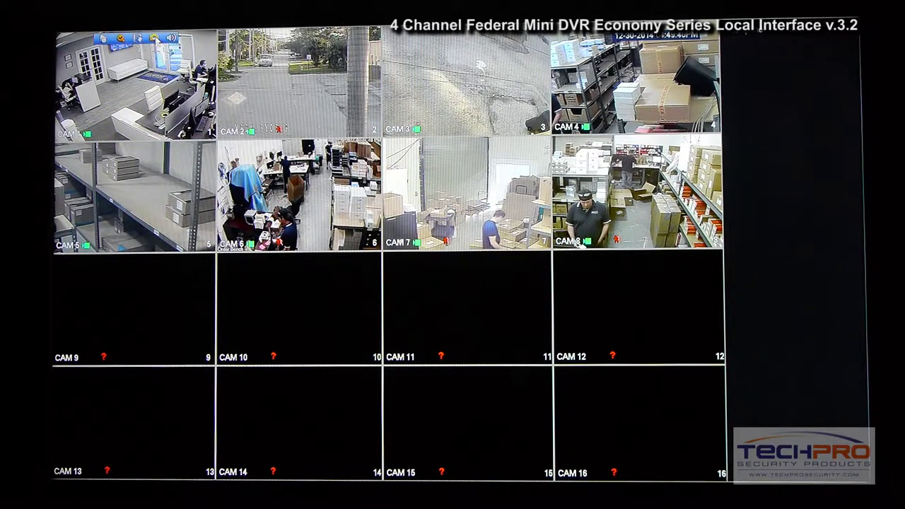
mouse_move(171, 40)
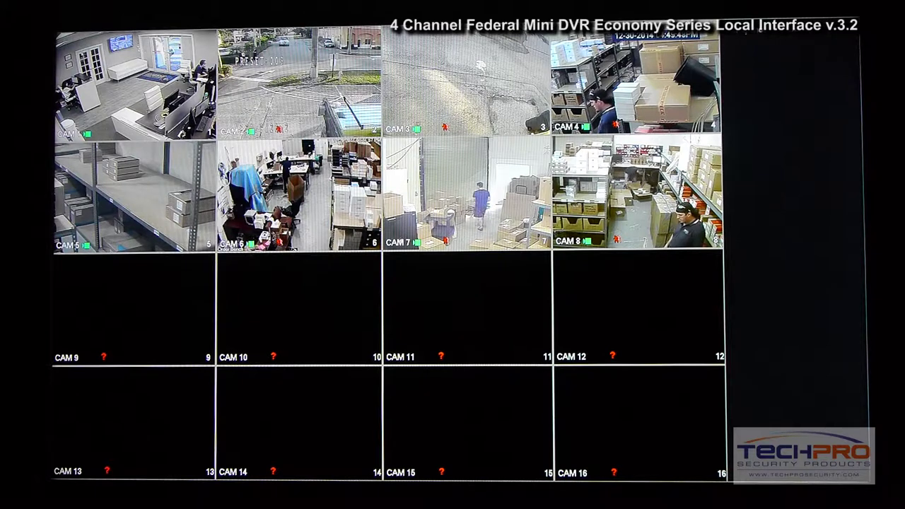
right_click(323, 203)
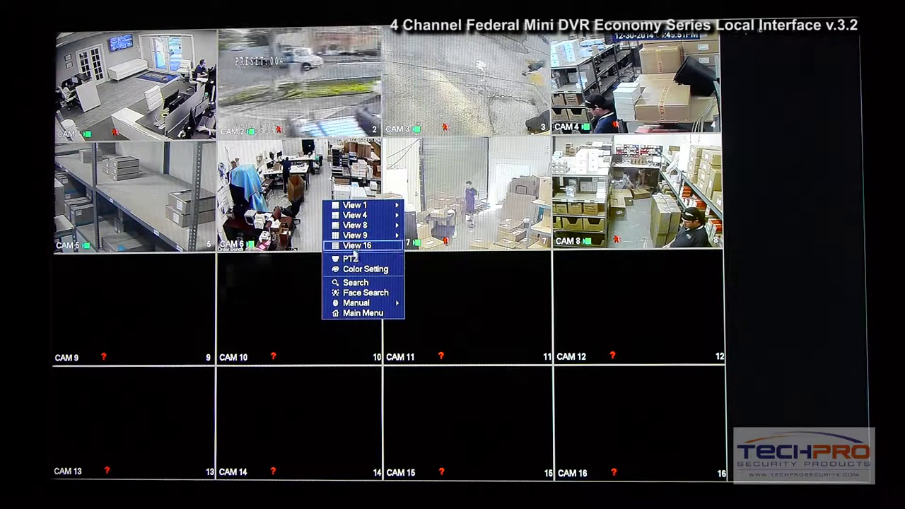
click(451, 340)
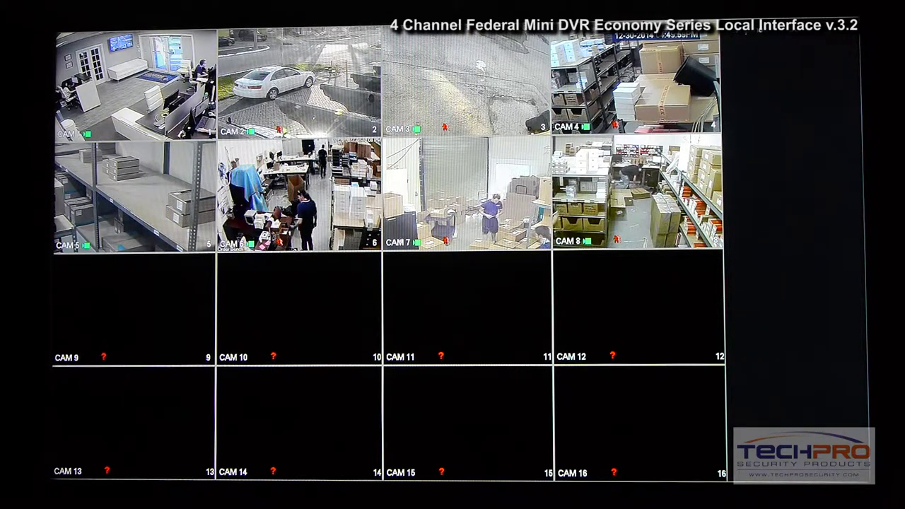
- Show CAM 2 full screen and aim its PTZ camera at the street corner by panning and box-dragging
double_click(299, 83)
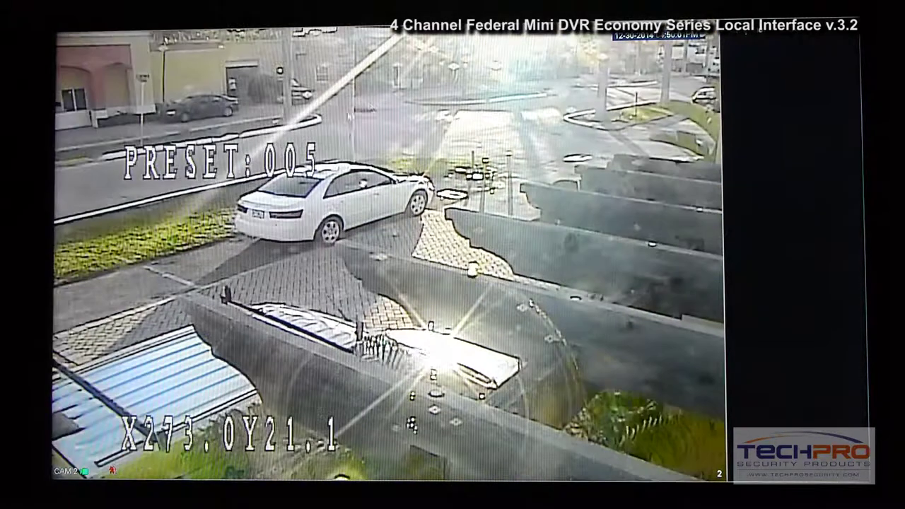
right_click(359, 124)
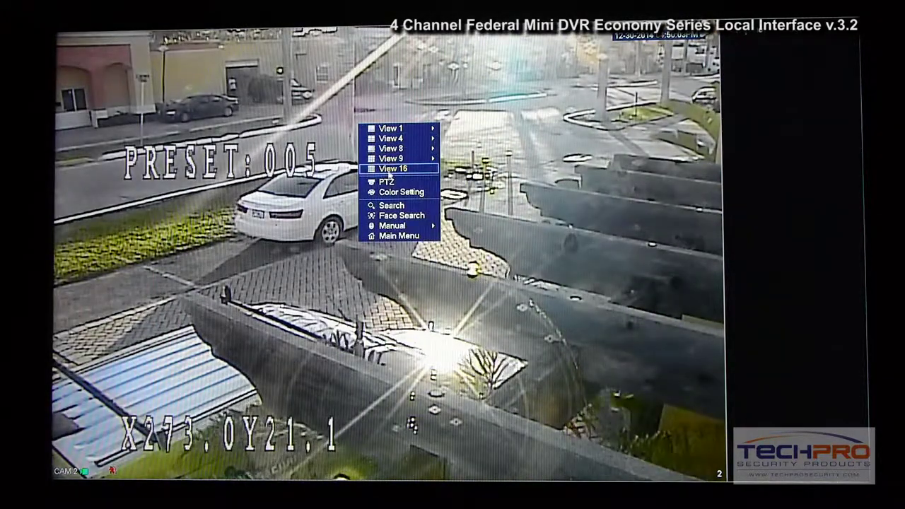
click(387, 183)
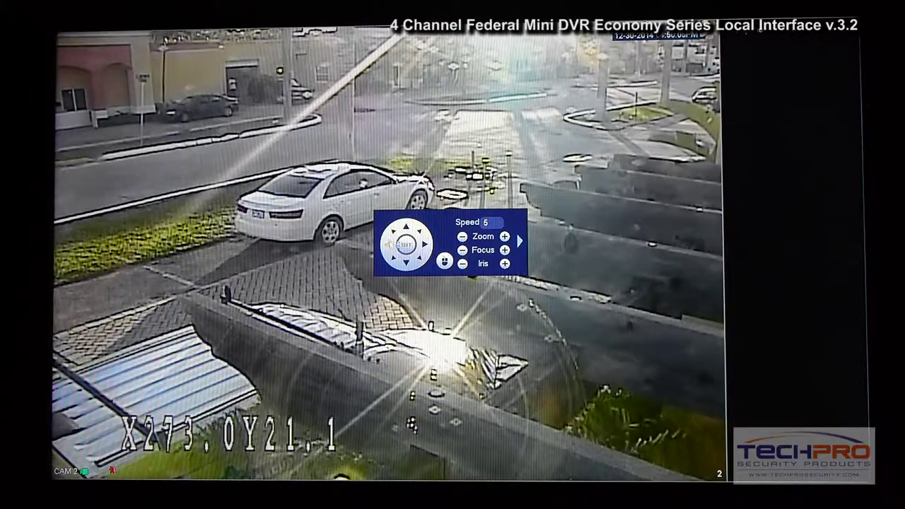
click(390, 244)
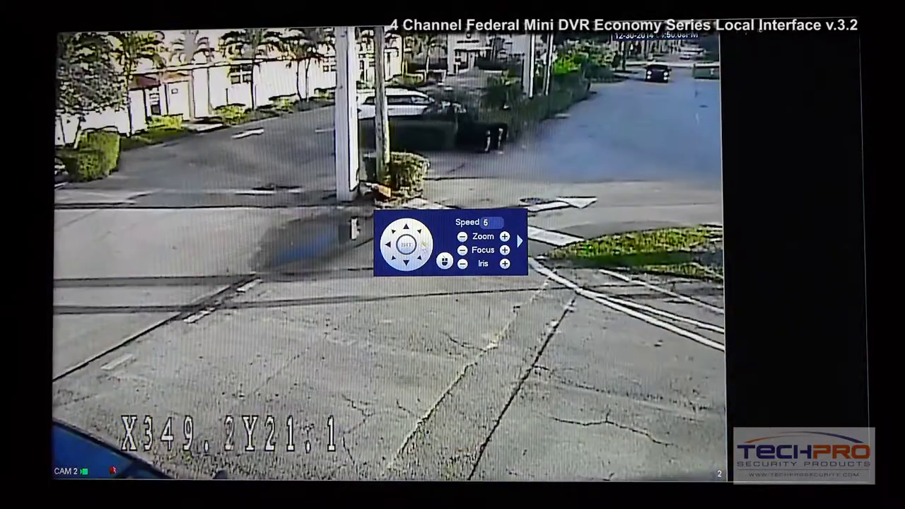
click(408, 259)
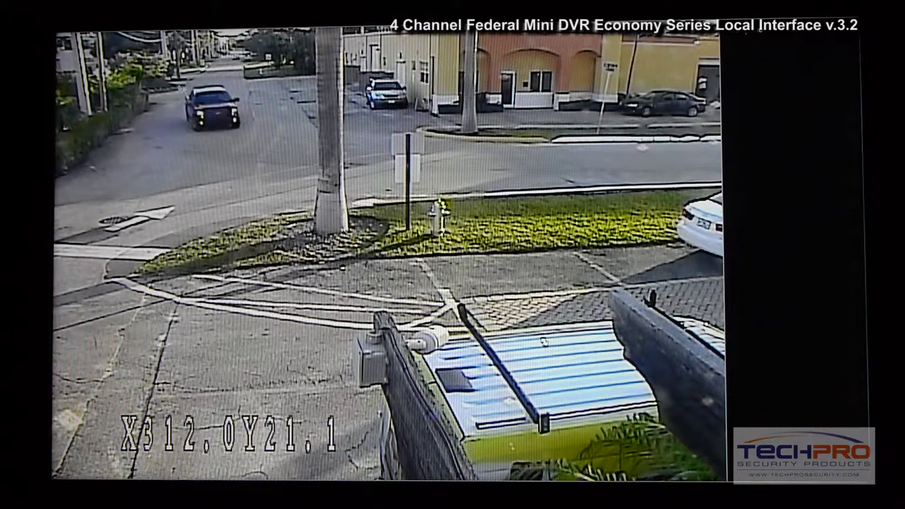
drag(182, 103, 246, 134)
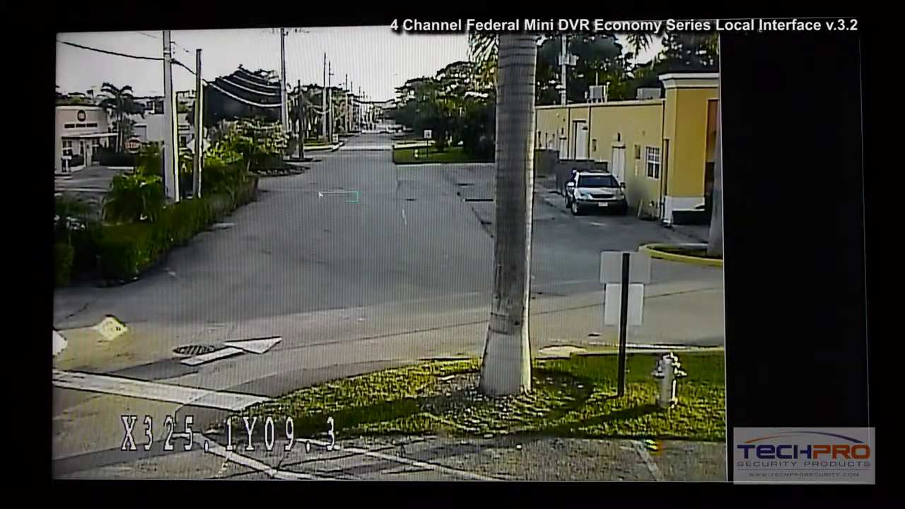
drag(304, 157, 388, 275)
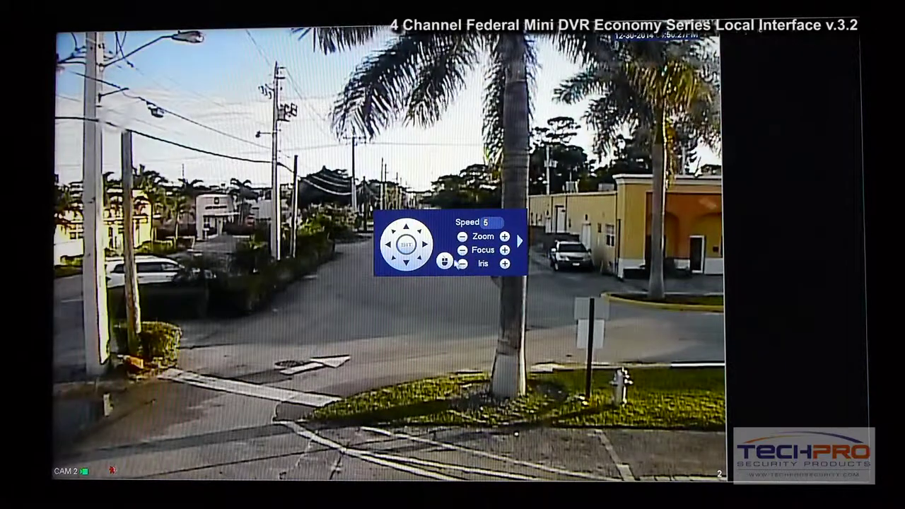
- Test CAM 2 zoom in and out, then switch back to the 16-camera grid
right_click(446, 263)
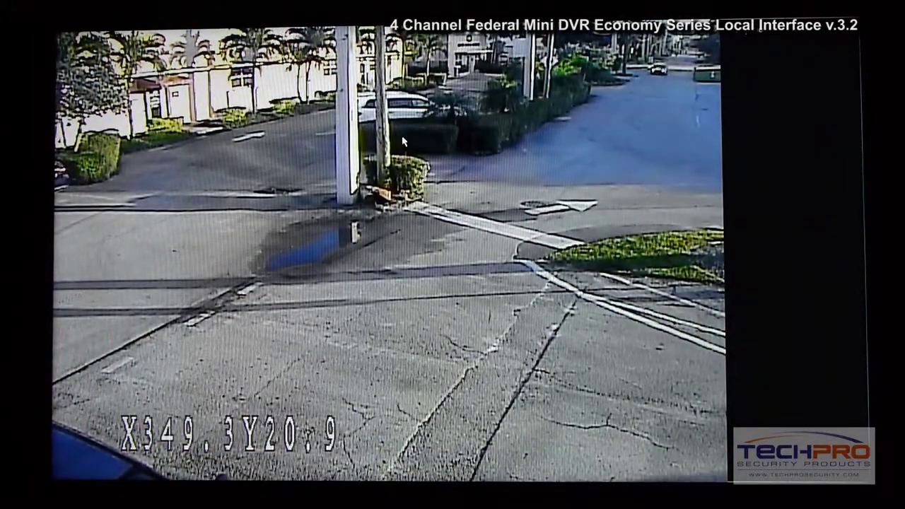
right_click(446, 128)
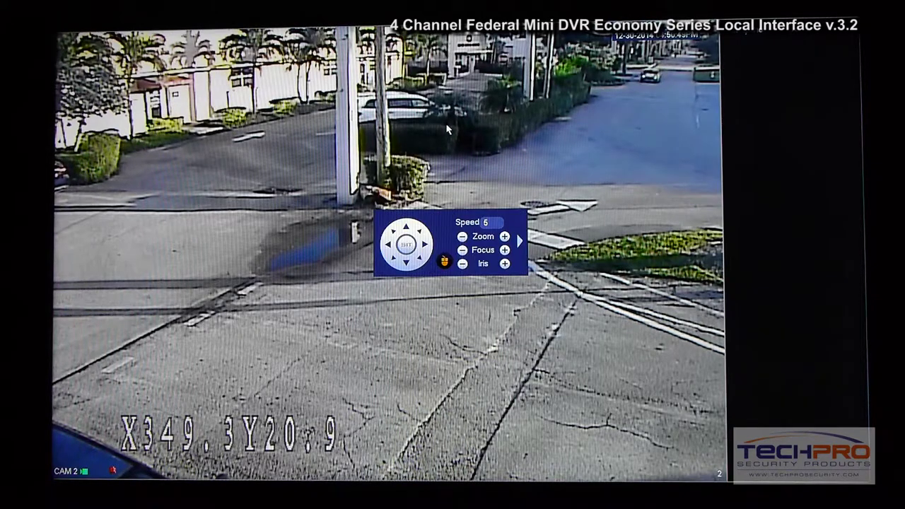
click(505, 238)
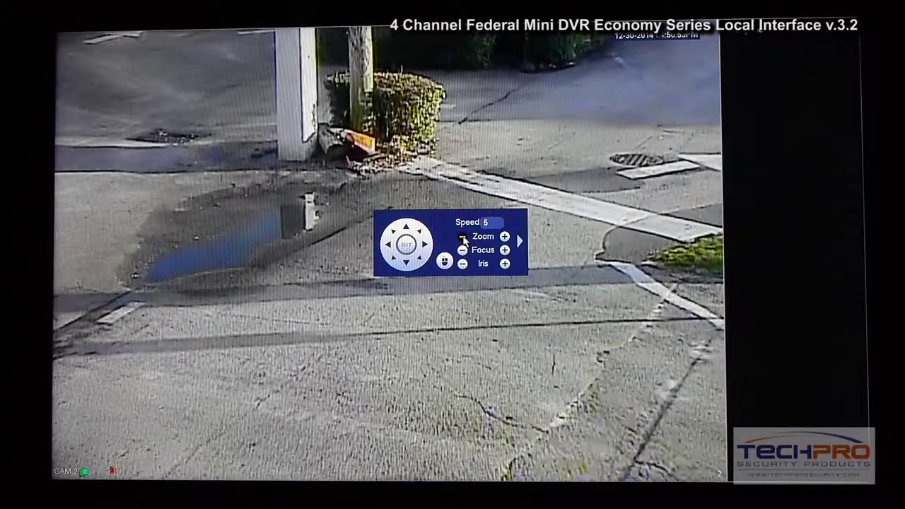
click(463, 237)
right_click(365, 127)
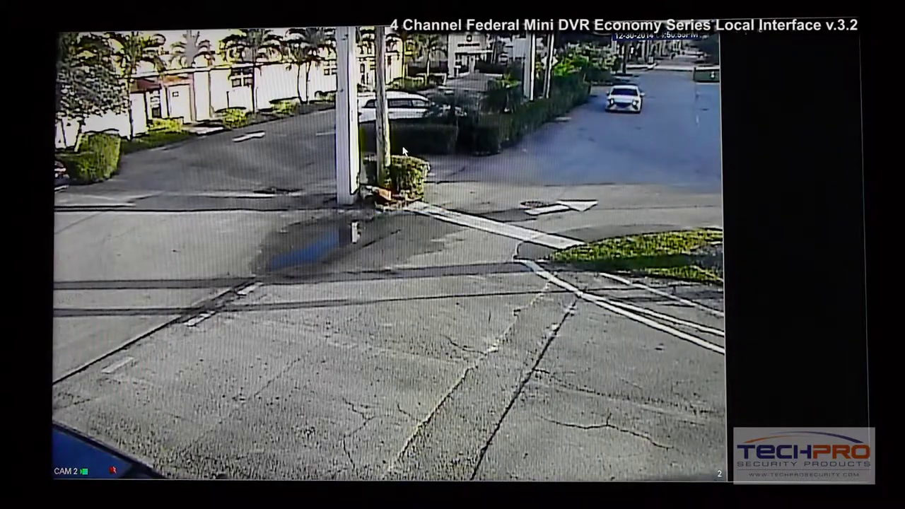
right_click(365, 127)
click(398, 169)
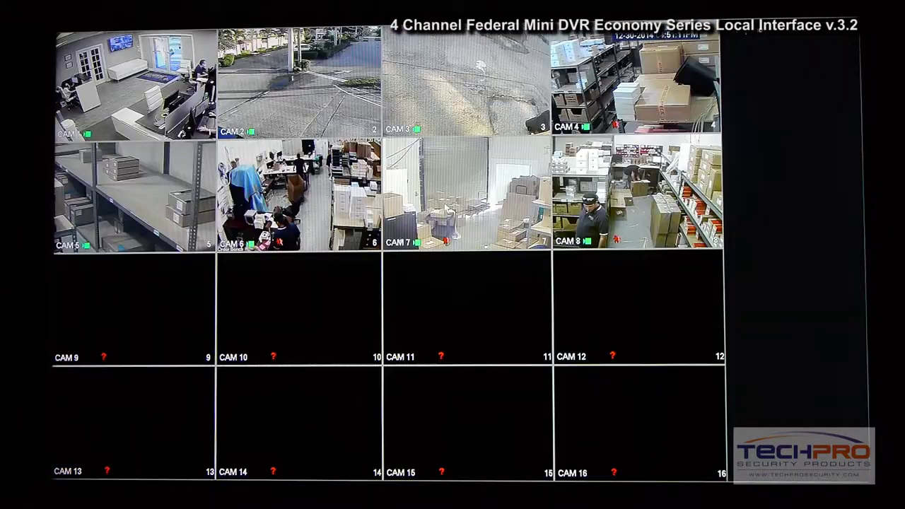